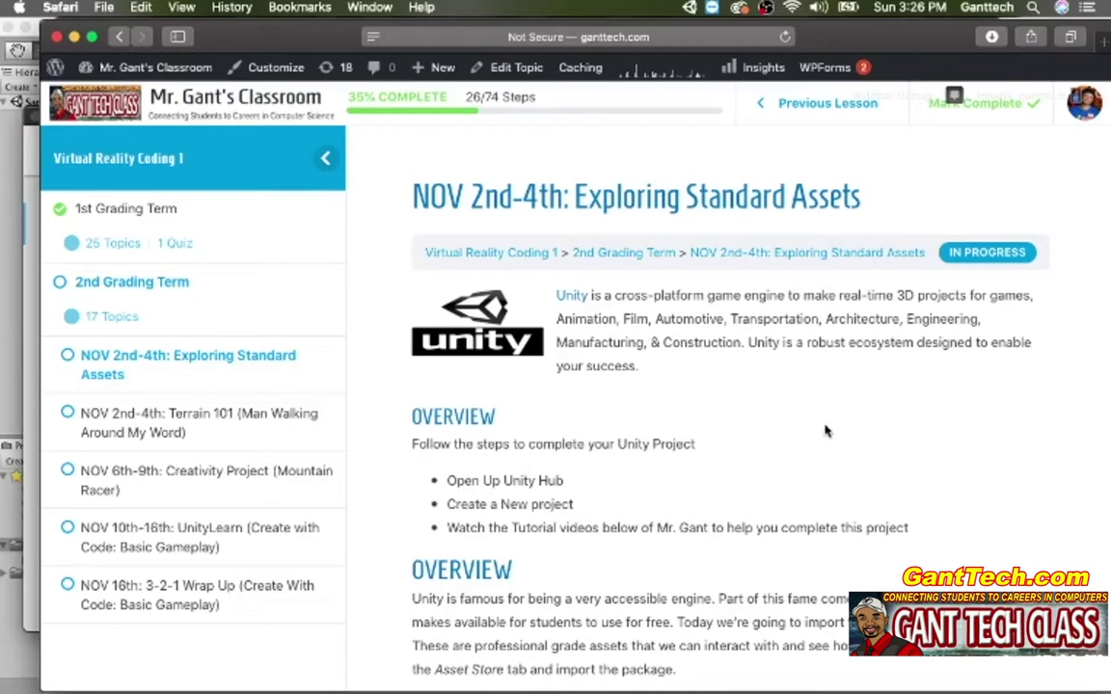
Open the free Standard Assets store page from the lesson's Overview image in a new tab
scroll(826, 429, "down", 8)
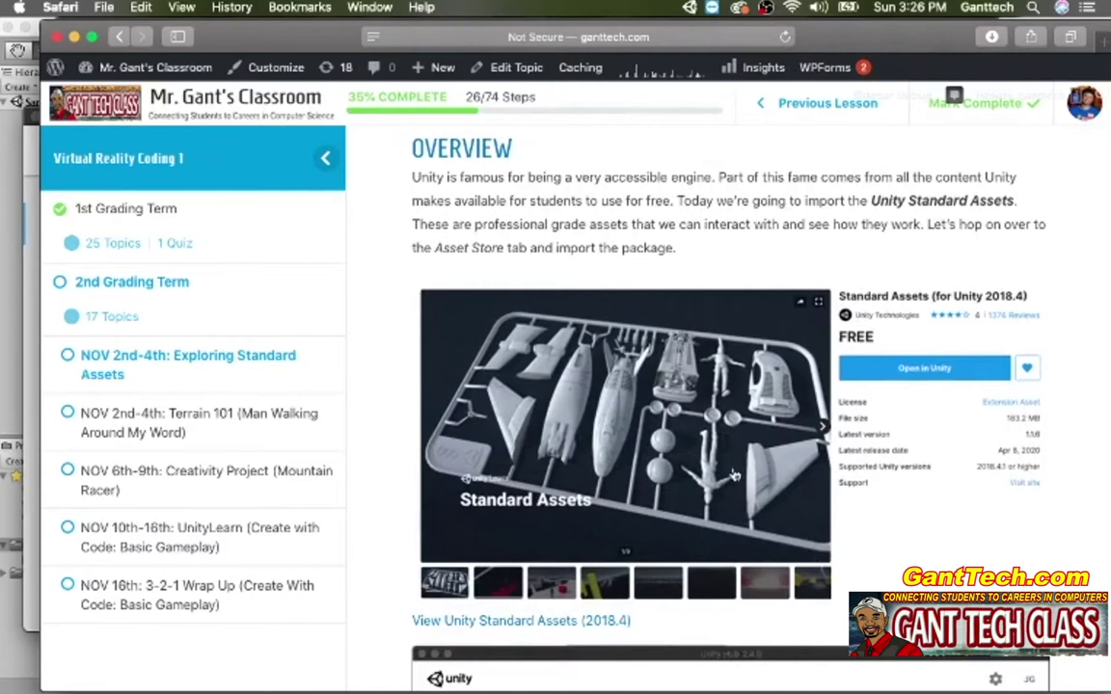
left_click(735, 472)
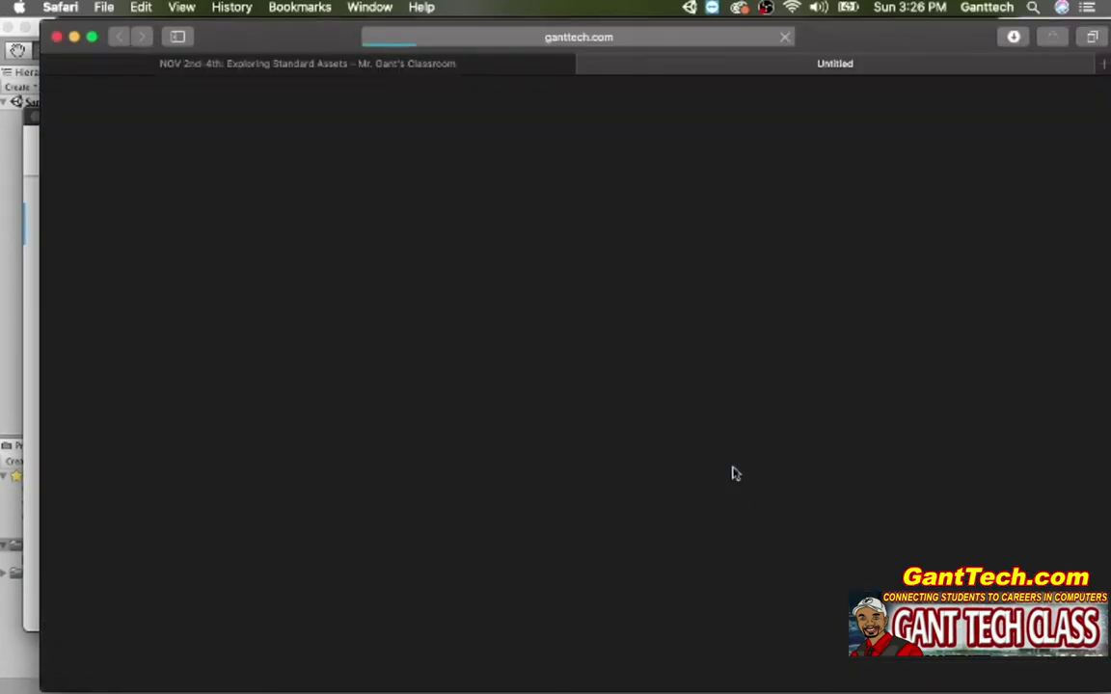
Browse the Standard Assets preview images, including the jet and car scenes
scroll(526, 434, "down", 3)
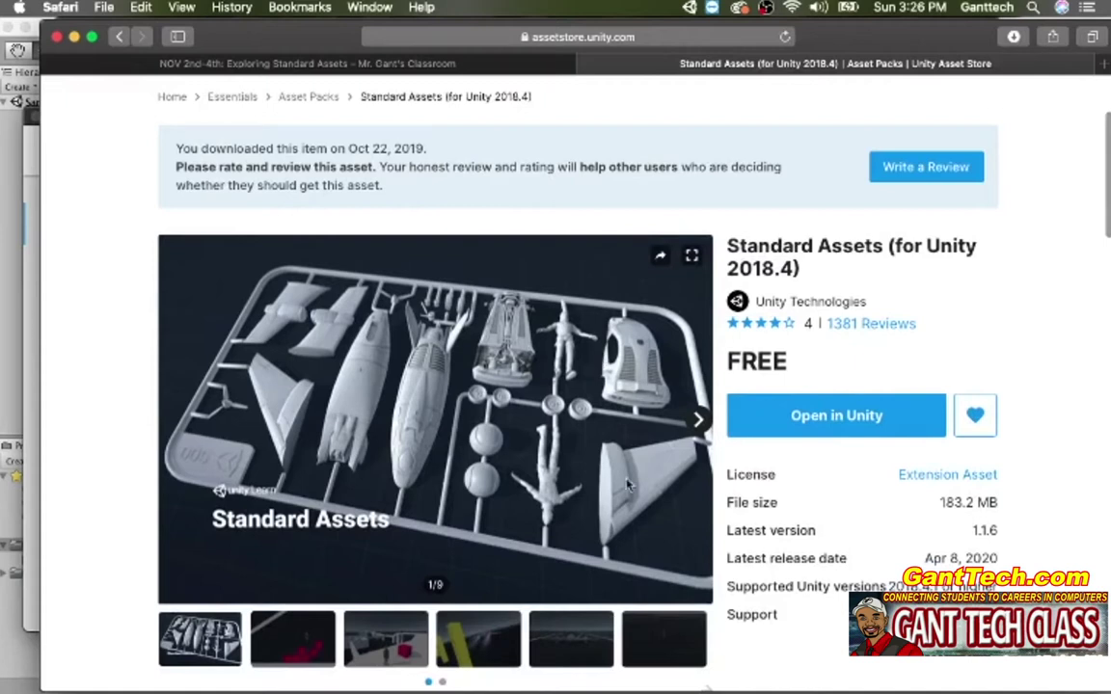
scroll(626, 485, "down", 3)
left_click(307, 486)
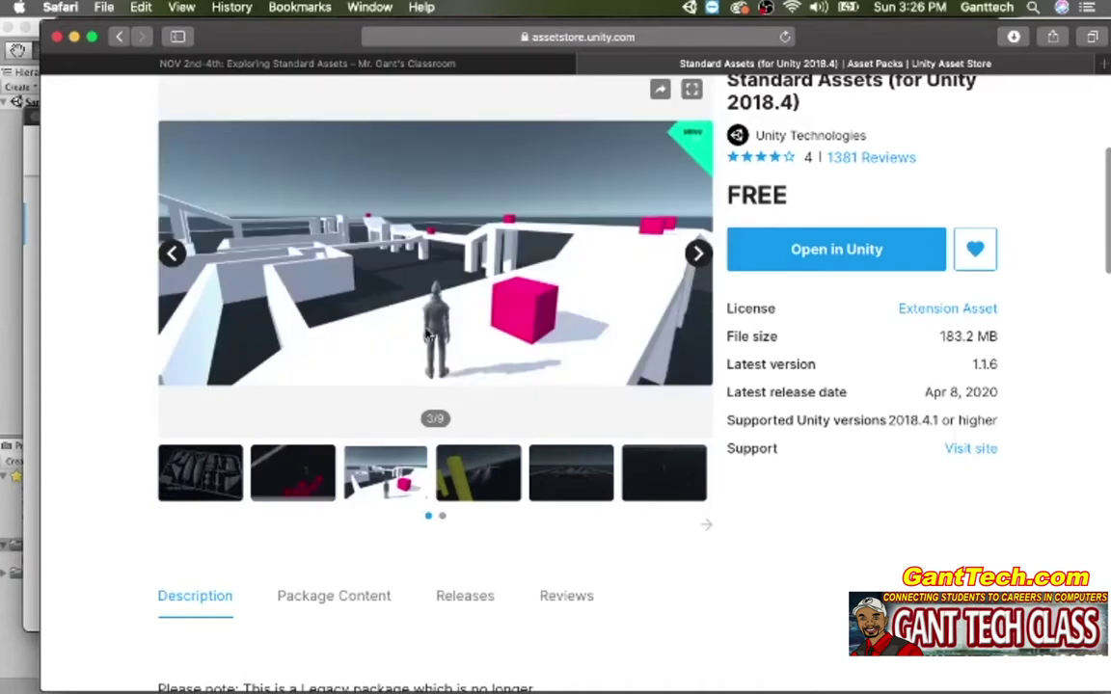
left_click(697, 254)
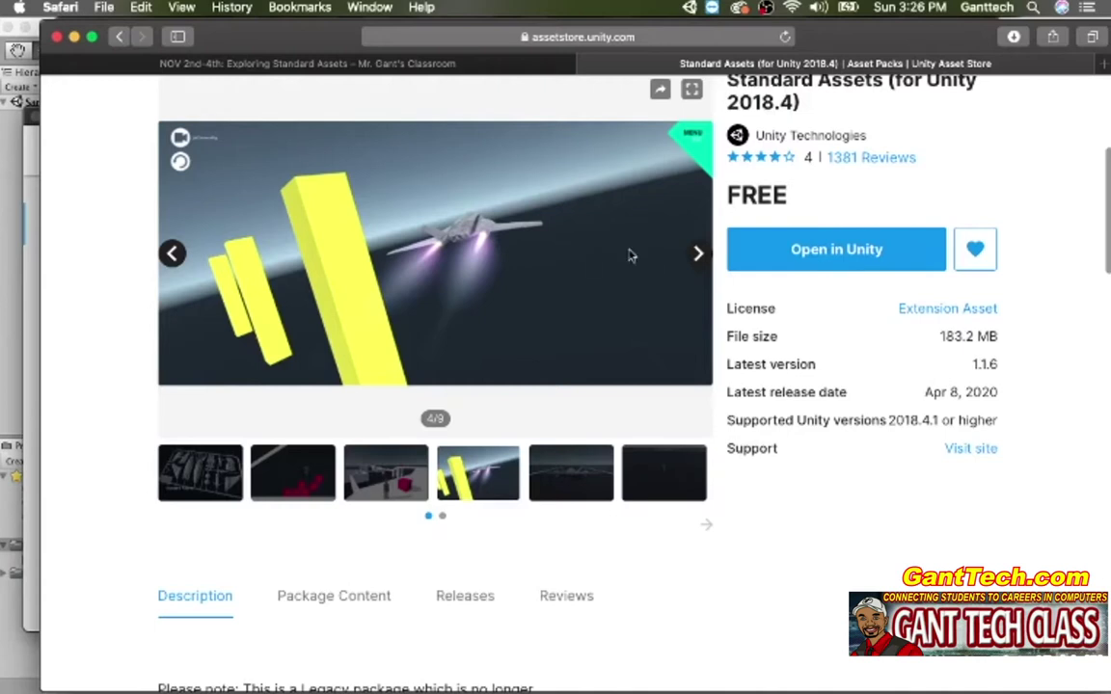
left_click(697, 254)
left_click(699, 257)
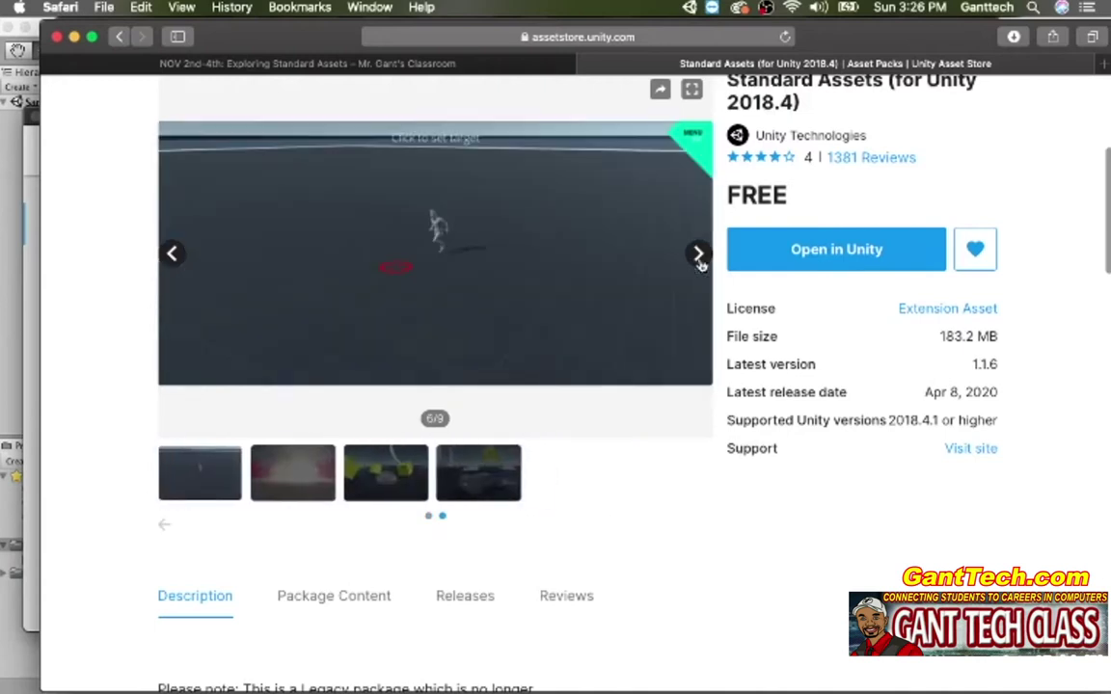
left_click(700, 257)
left_click(699, 256)
left_click(699, 257)
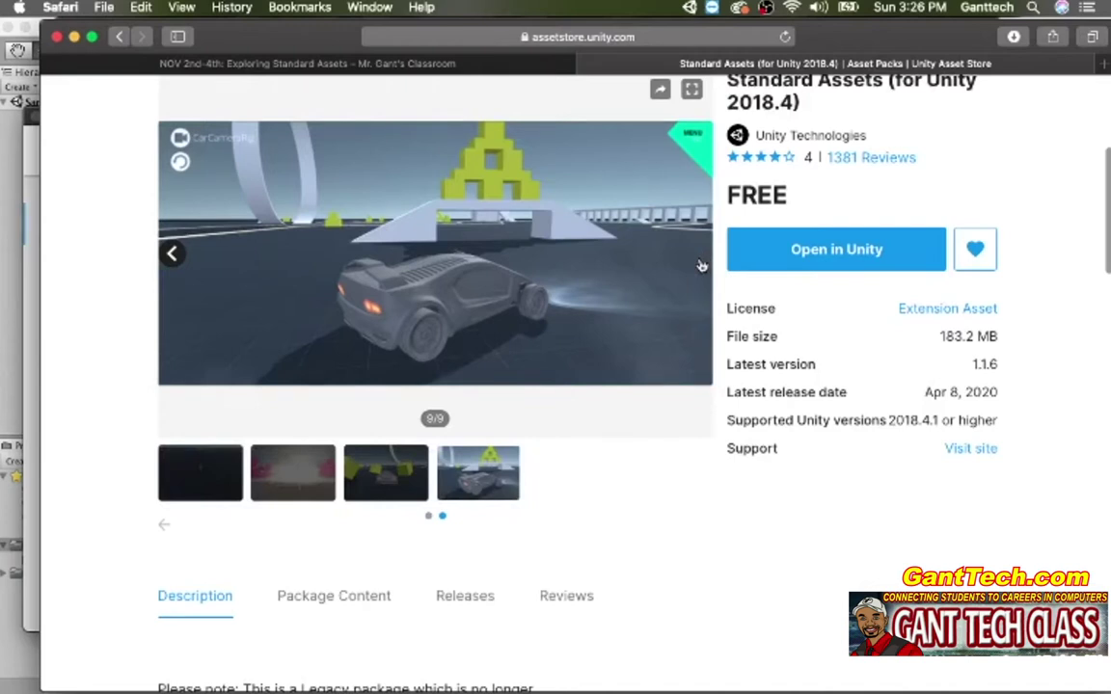
Highlight the 2018.4 version in the package title and switch to Unity Hub
scroll(789, 145, "up", 3)
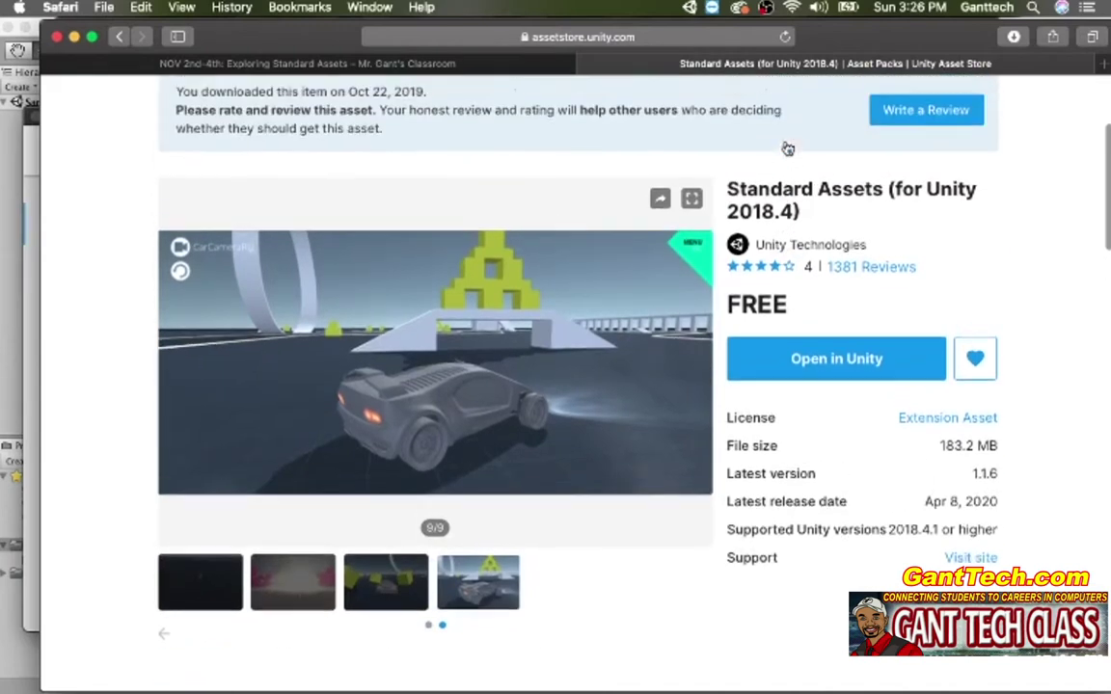
double_click(791, 212)
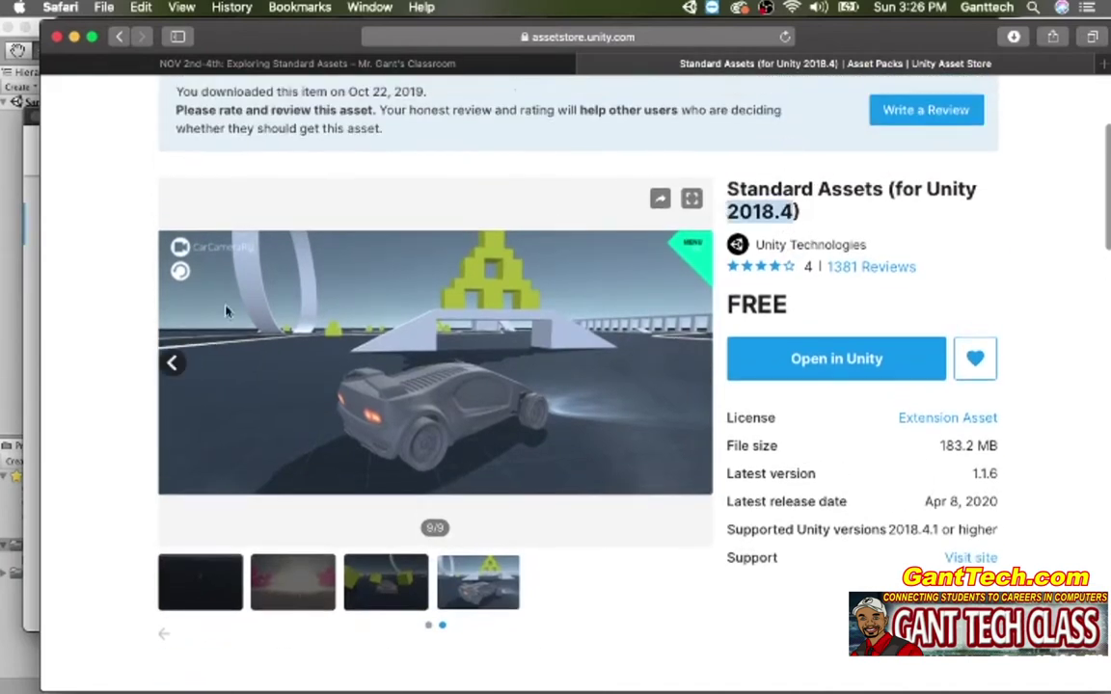
key("super+Tab")
Create a 3D Unity 2018.4.23f1 project named 'Exploring Standard Assets'
left_click(546, 174)
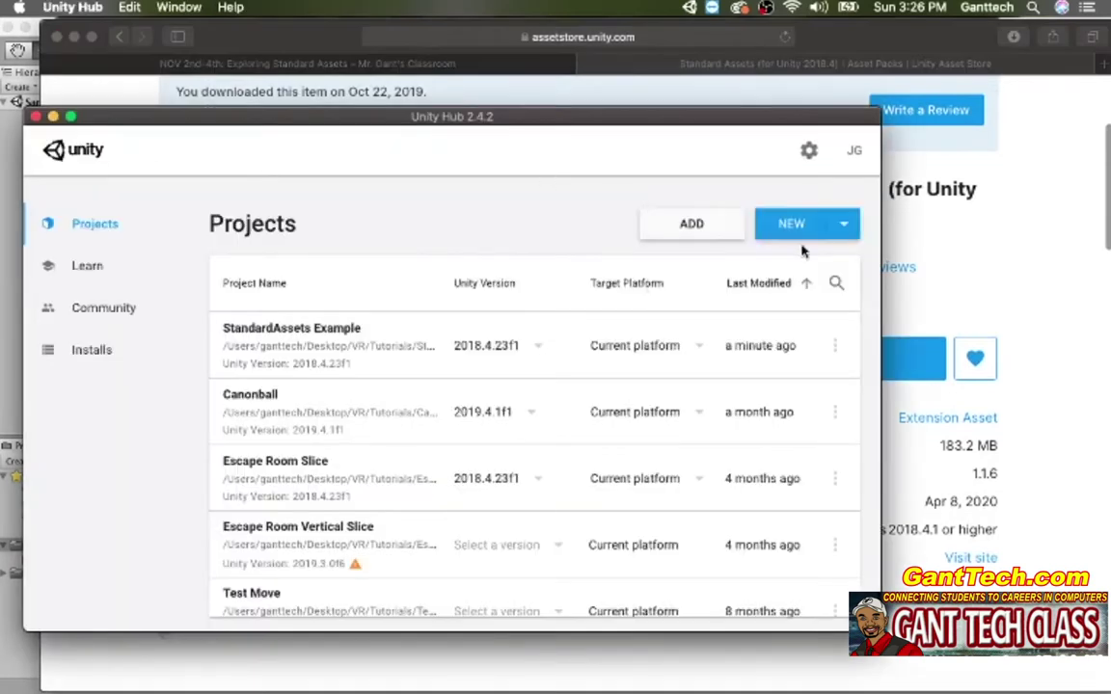
left_click(846, 230)
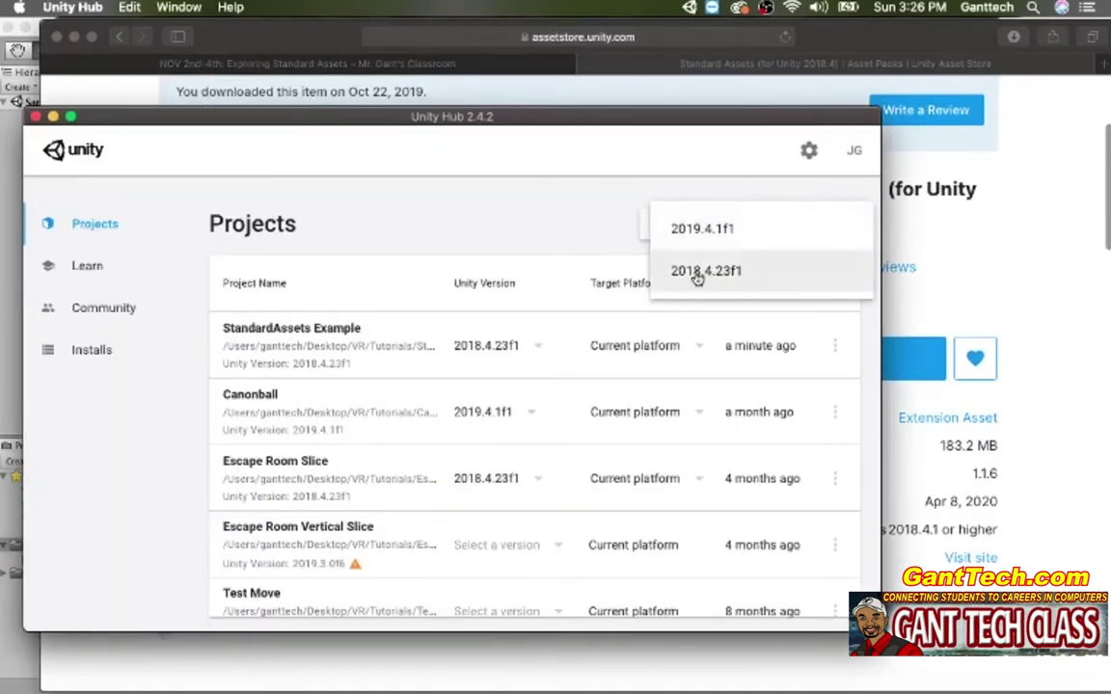
left_click(697, 277)
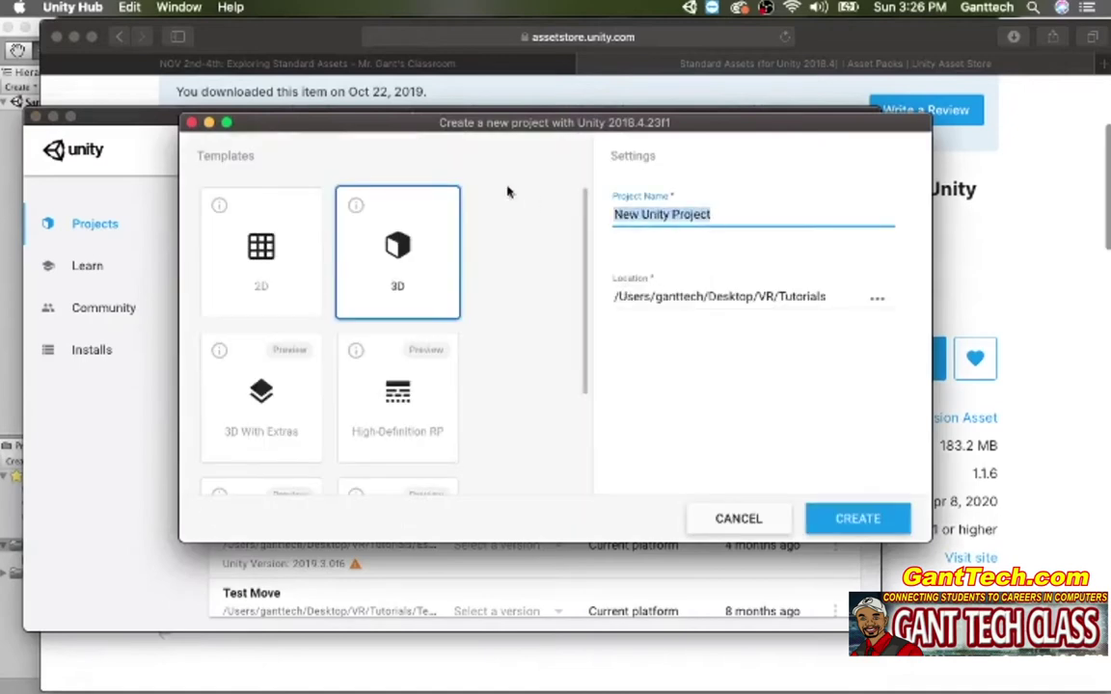
type("Mxploring Standard Assets")
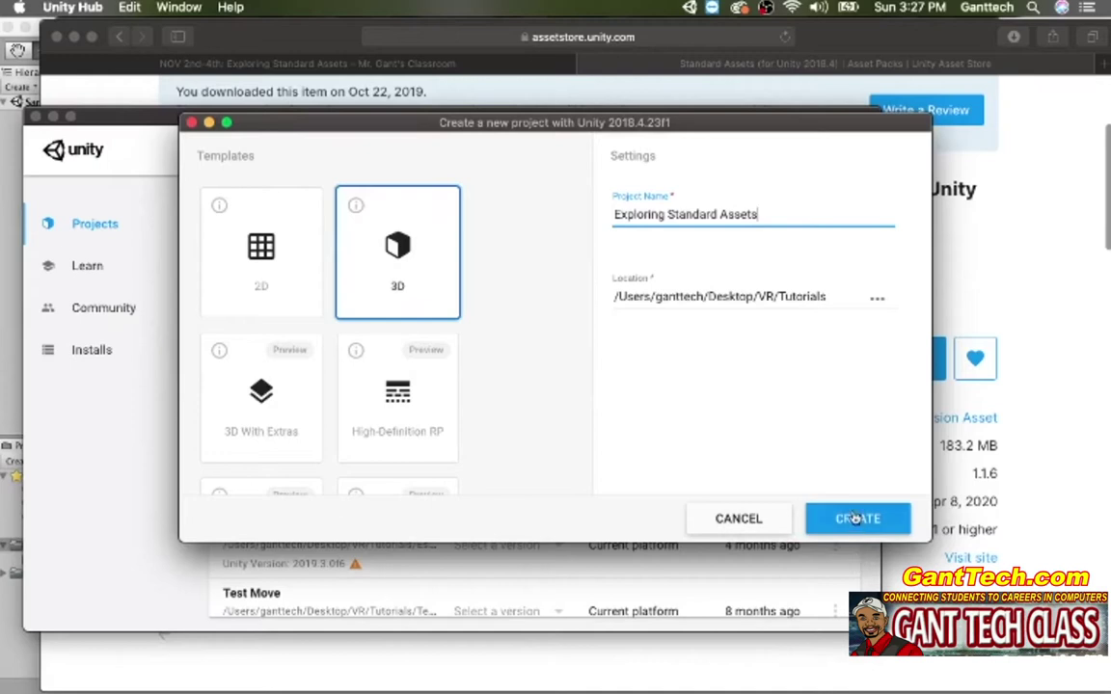
left_click(192, 122)
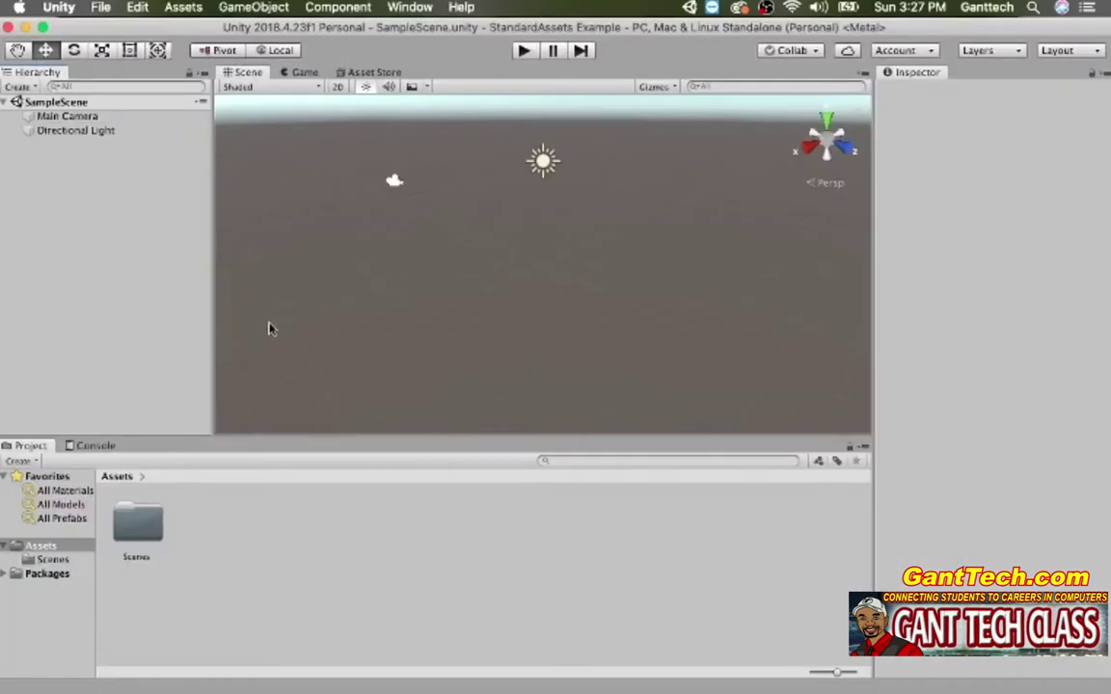
Return to the Unity editor and show the Asset Store tab beside Scene and Game
key("super+Tab")
scroll(779, 231, "up", 1)
scroll(778, 236, "up", 3)
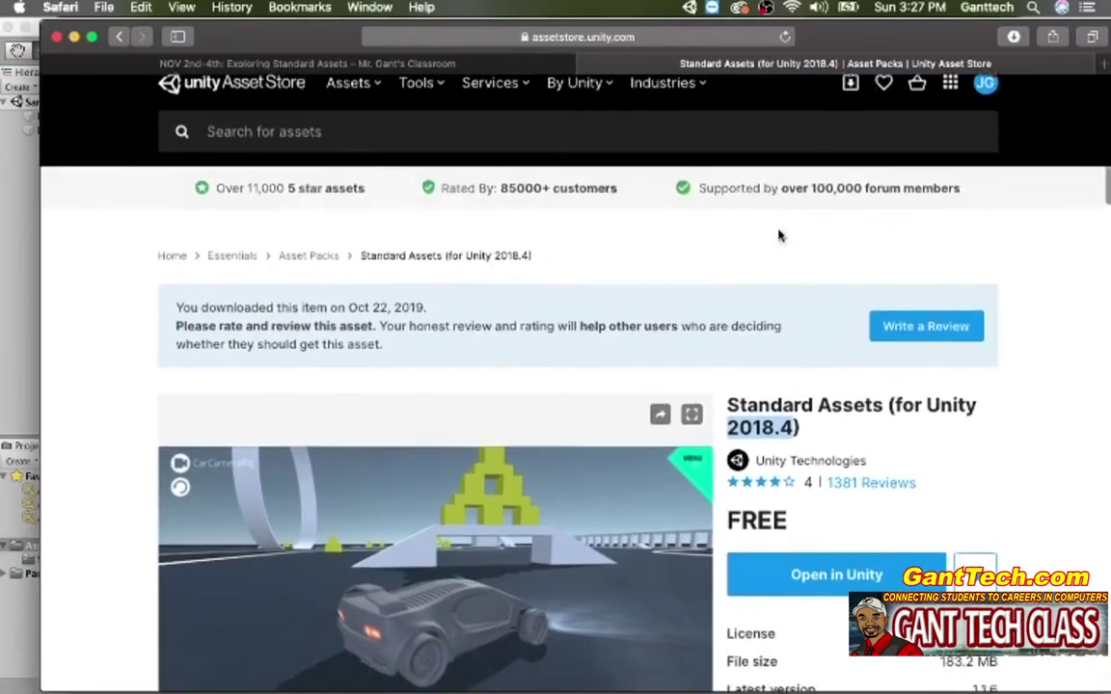
scroll(778, 235, "down", 3)
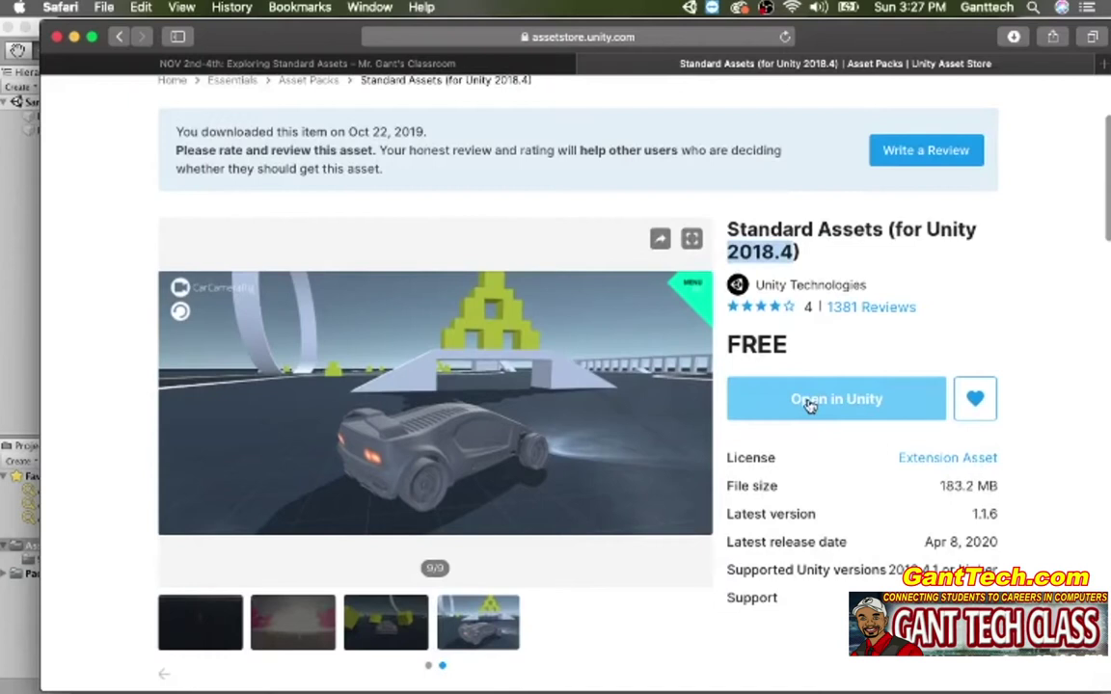
left_click(11, 306)
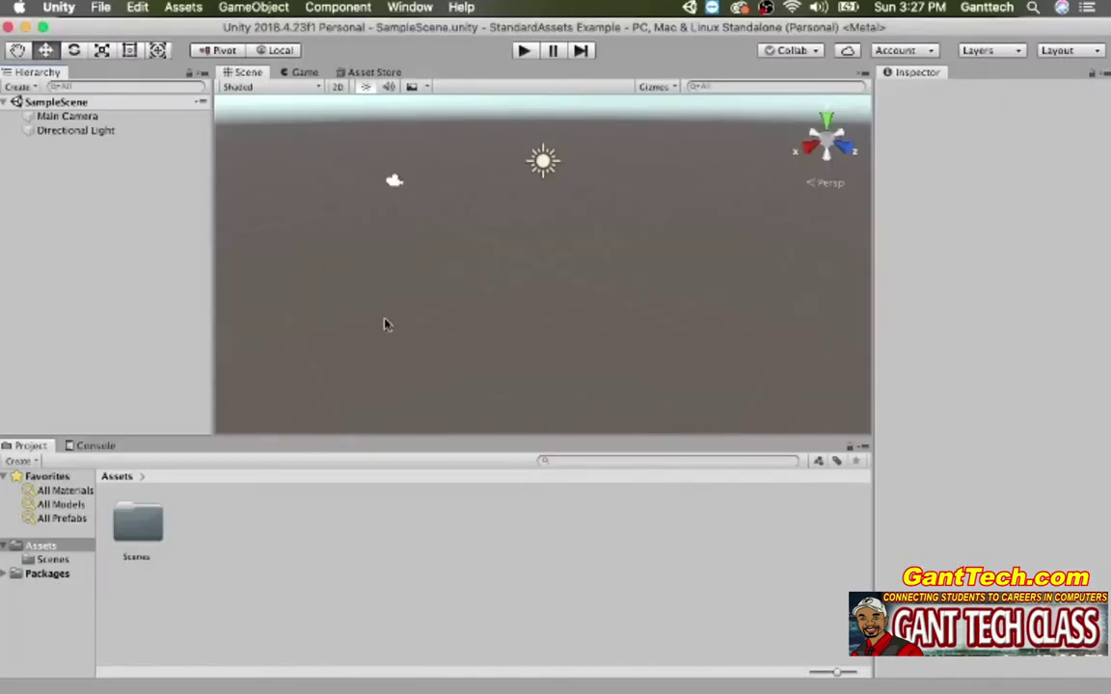
left_click(373, 70)
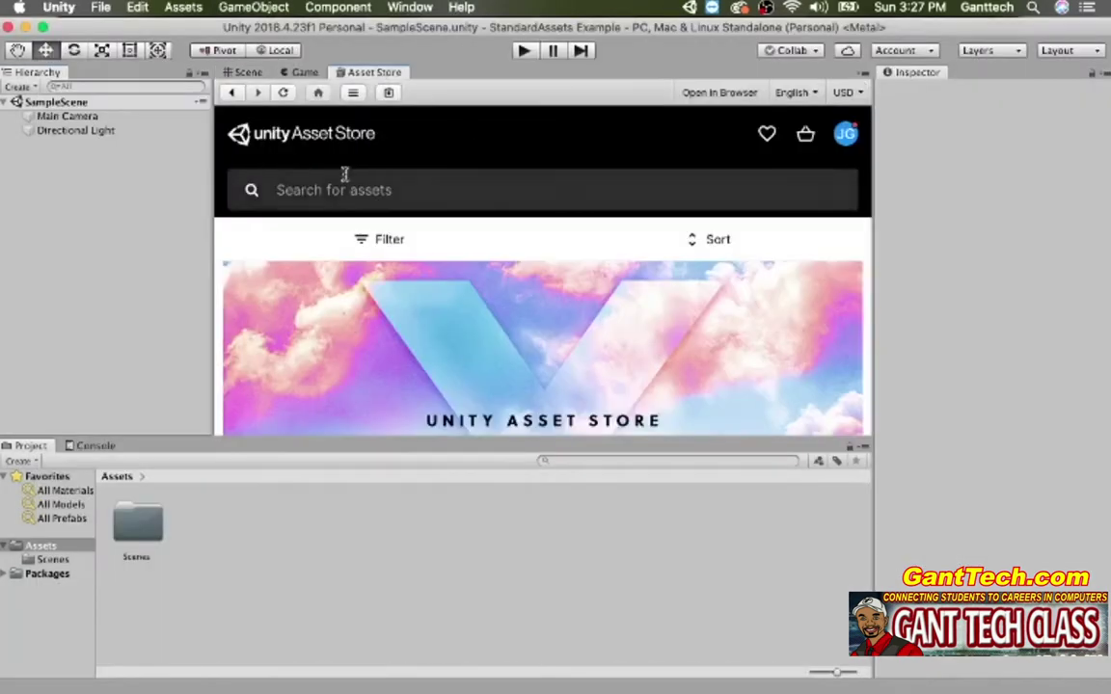
Search the in-editor Asset Store for 'standard assets' and open Standard Assets (for Unity 2018.4)
left_click(323, 206)
type("s")
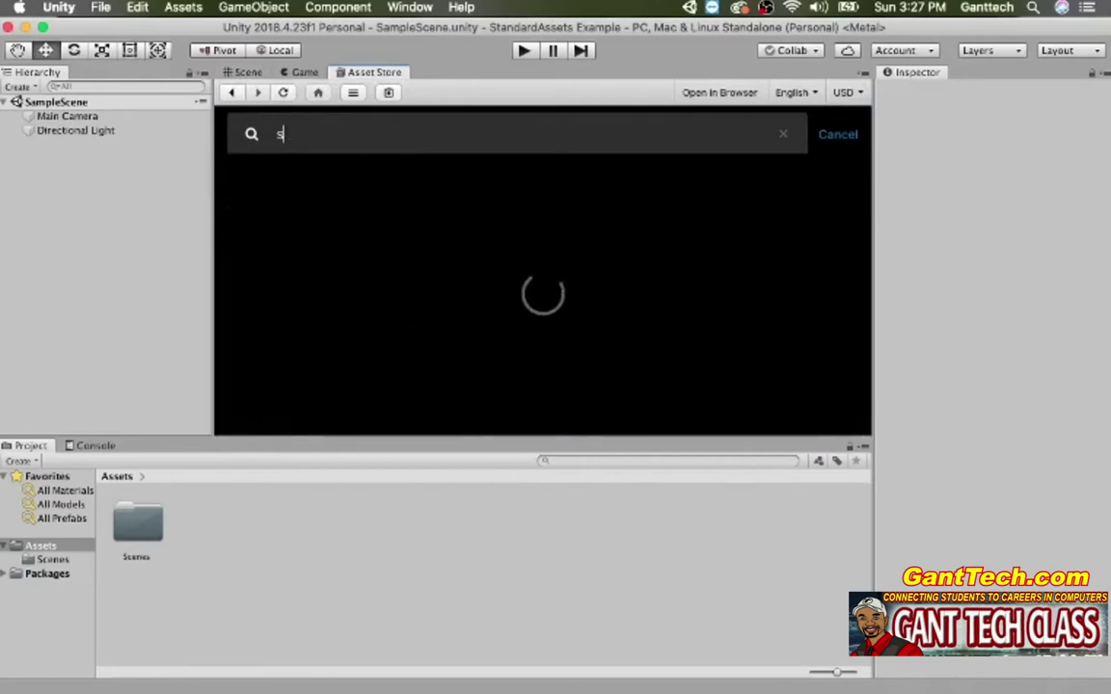
type("tandard ")
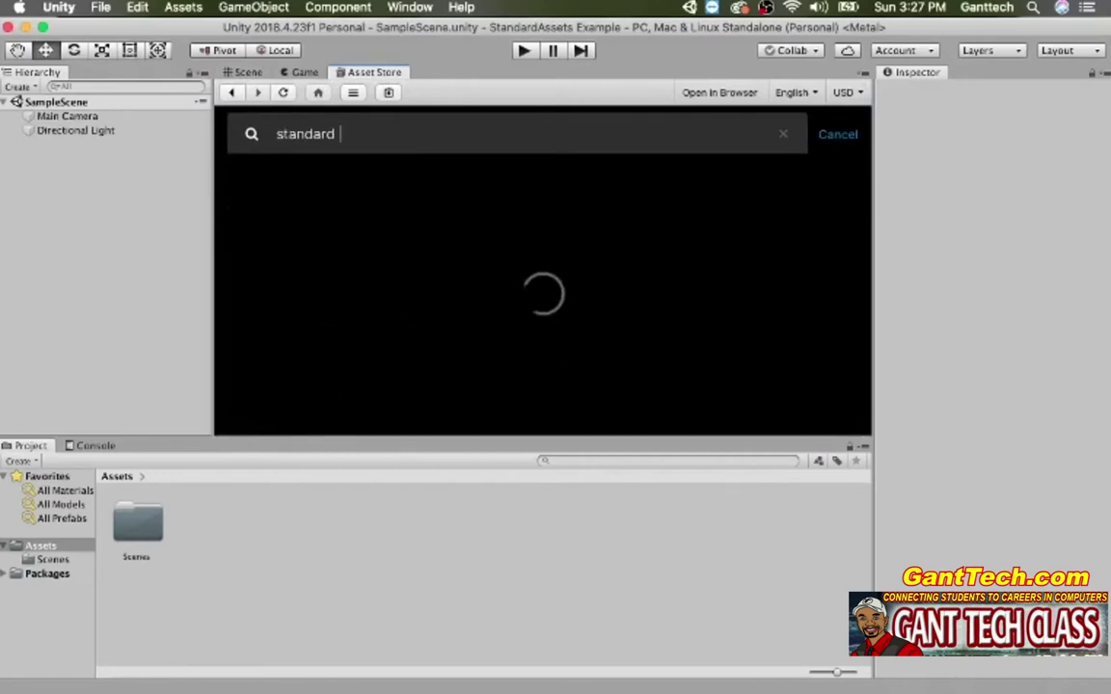
type("assets")
scroll(461, 359, "down", 5)
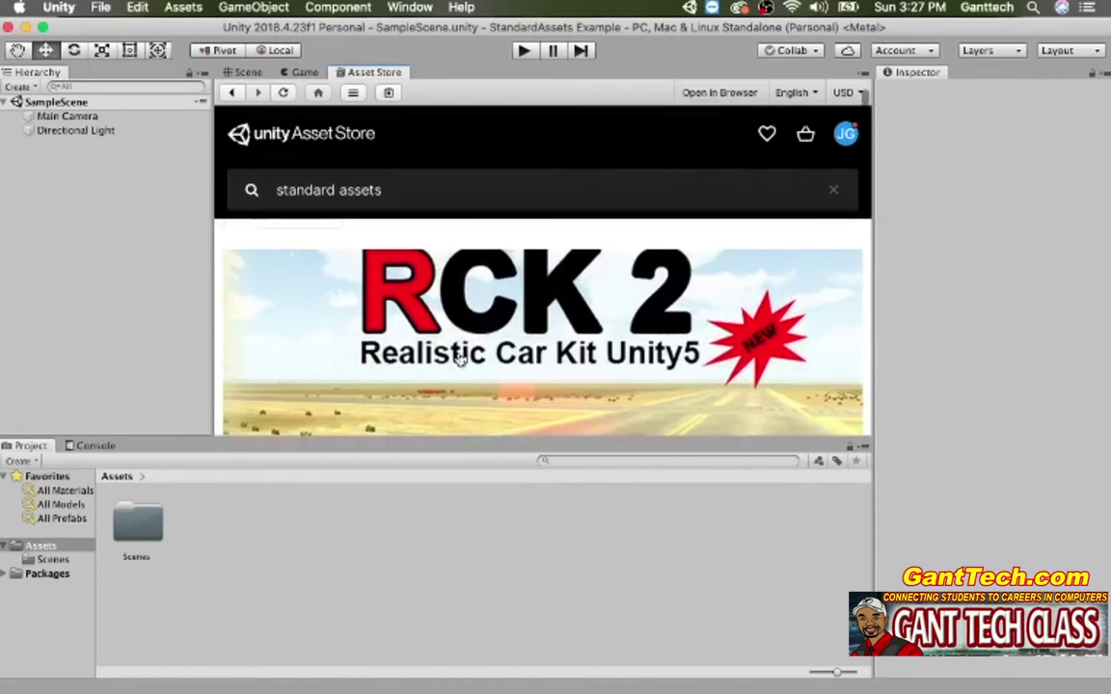
scroll(461, 360, "down", 10)
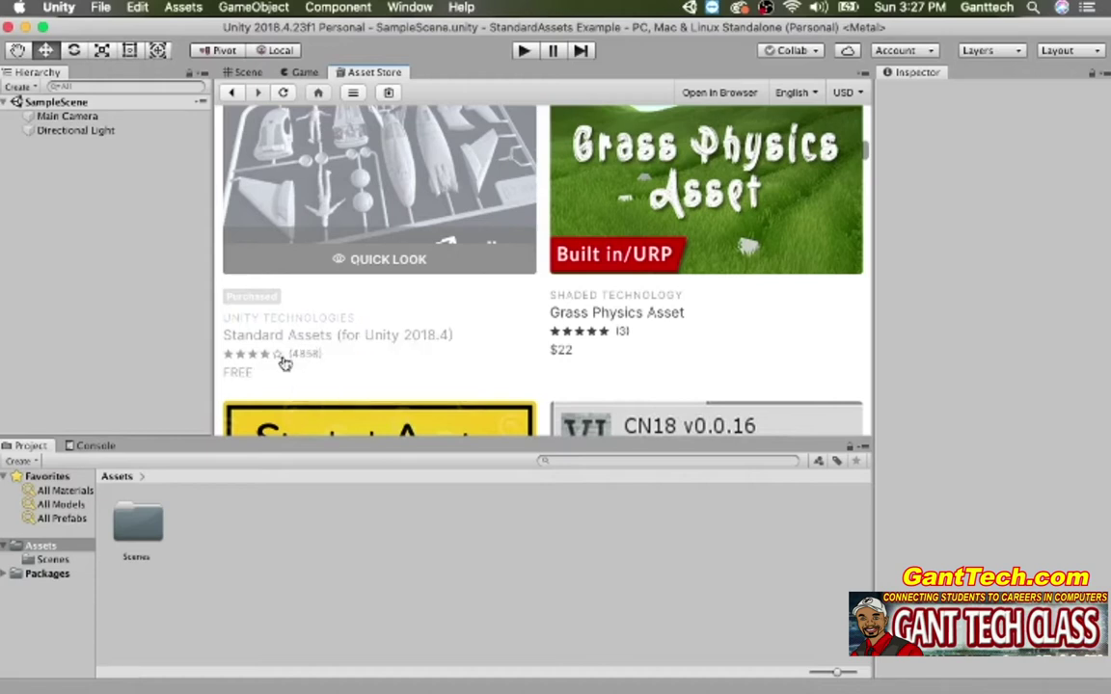
left_click(361, 171)
Download the 183.2 MB package and bring up its Import Unity Package dialog
scroll(629, 230, "down", 3)
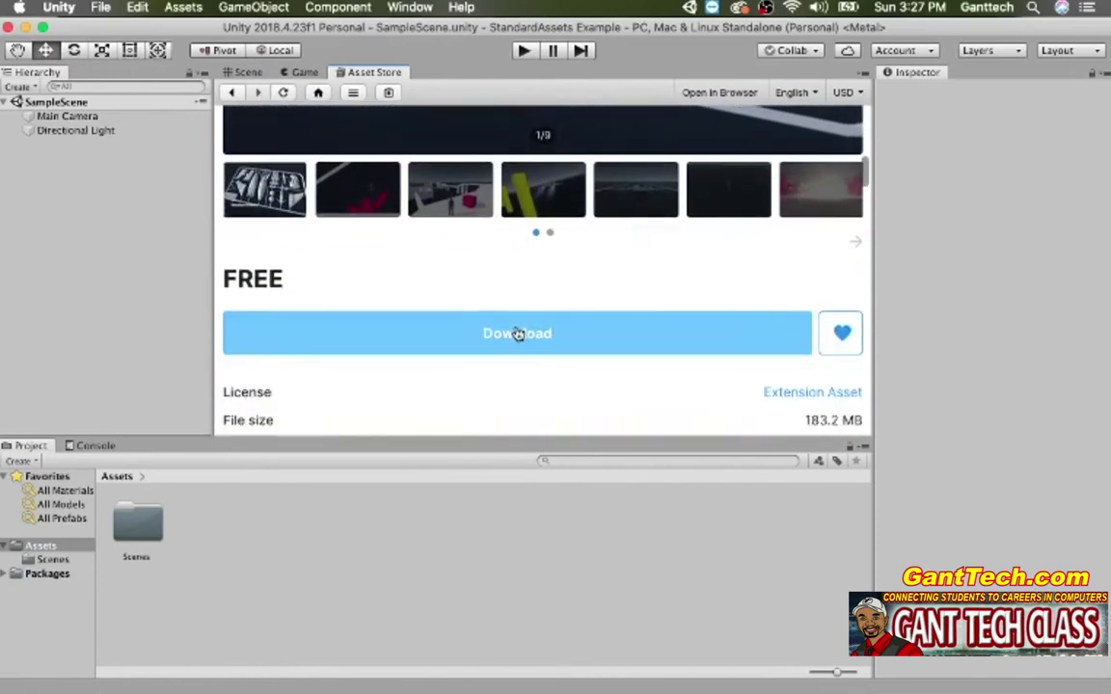
left_click(517, 333)
left_click(534, 333)
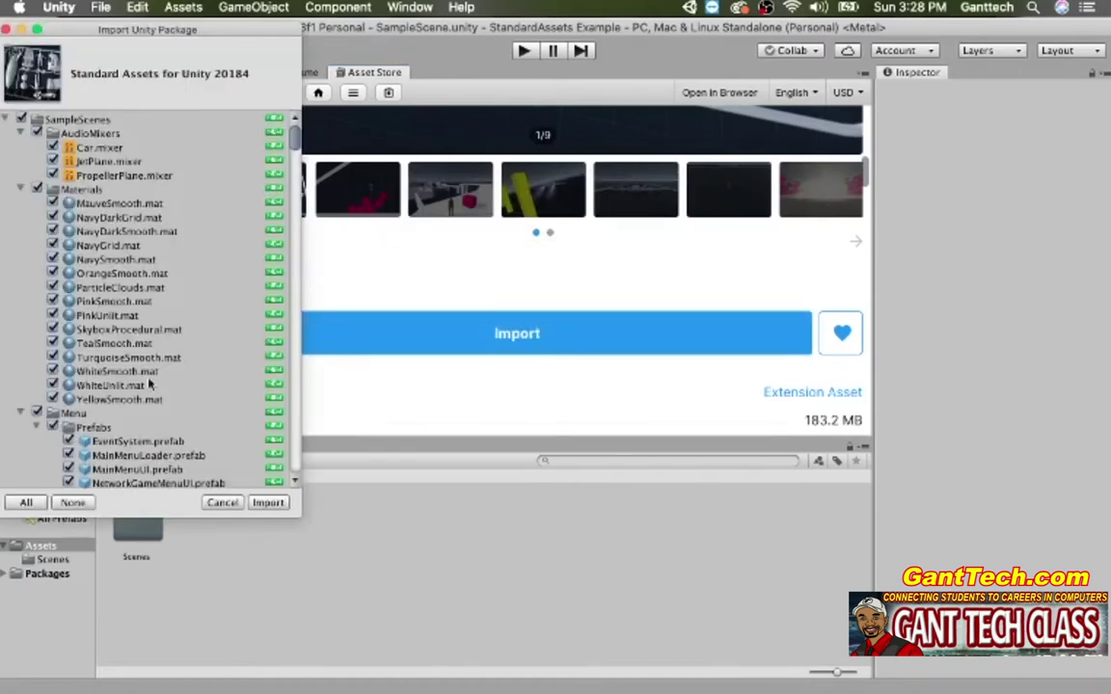
Import every item of the Standard Assets package, leaving all boxes checked
left_click(269, 503)
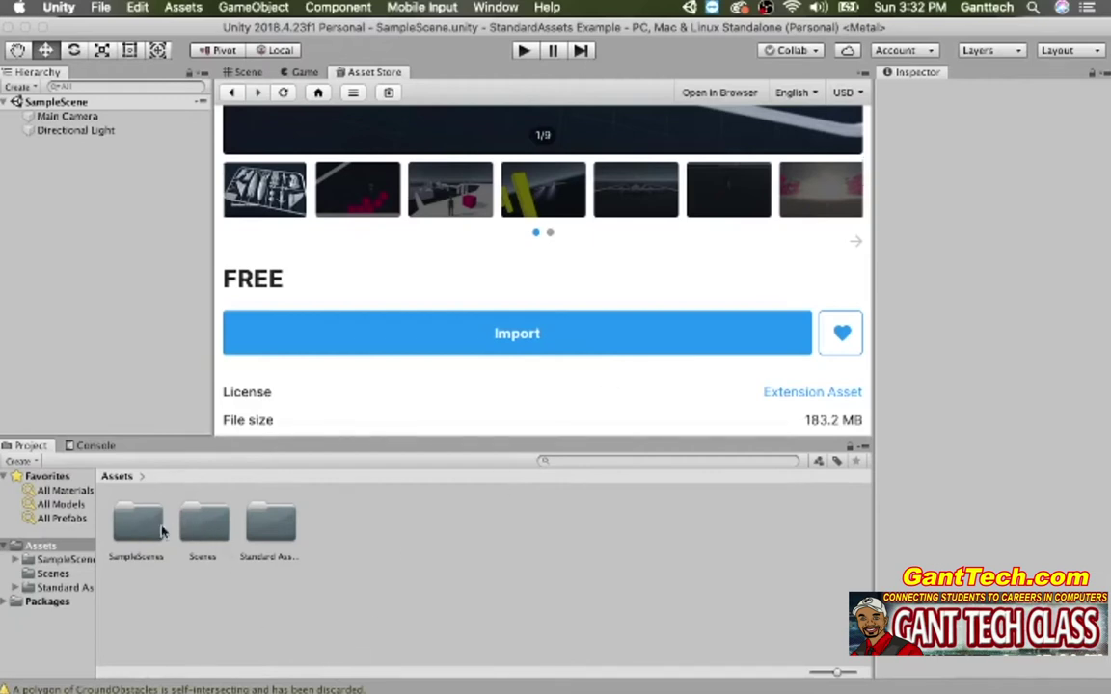
Browse Standard Assets > Vehicles > Aircraft > Prefabs and widen the folder tree
double_click(273, 530)
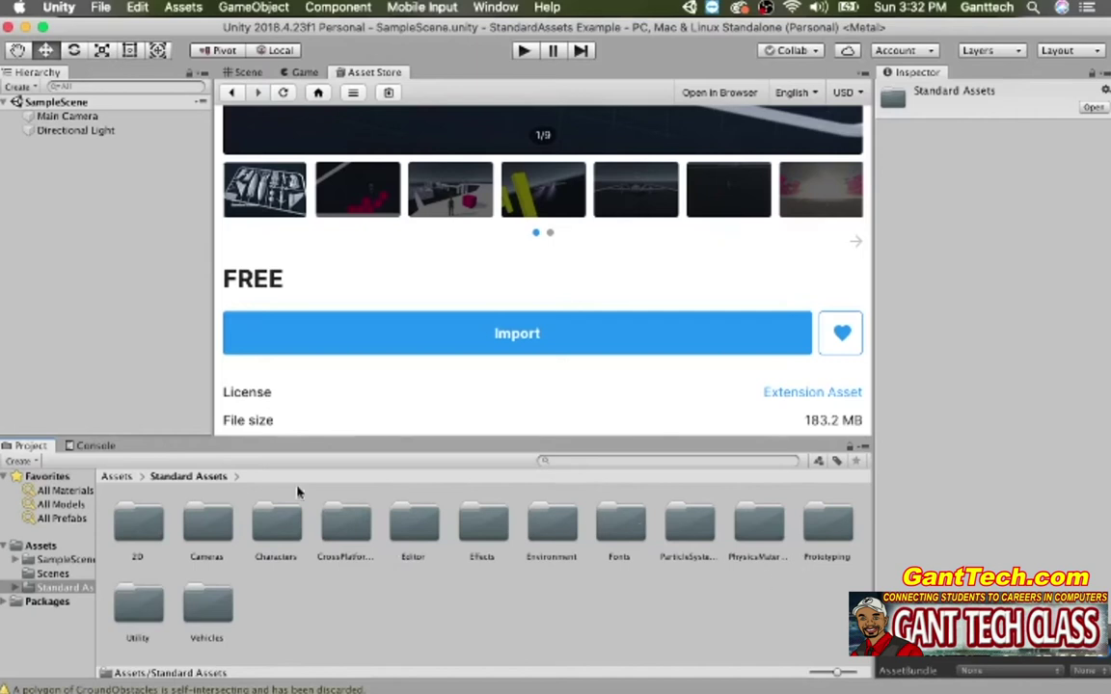
double_click(208, 617)
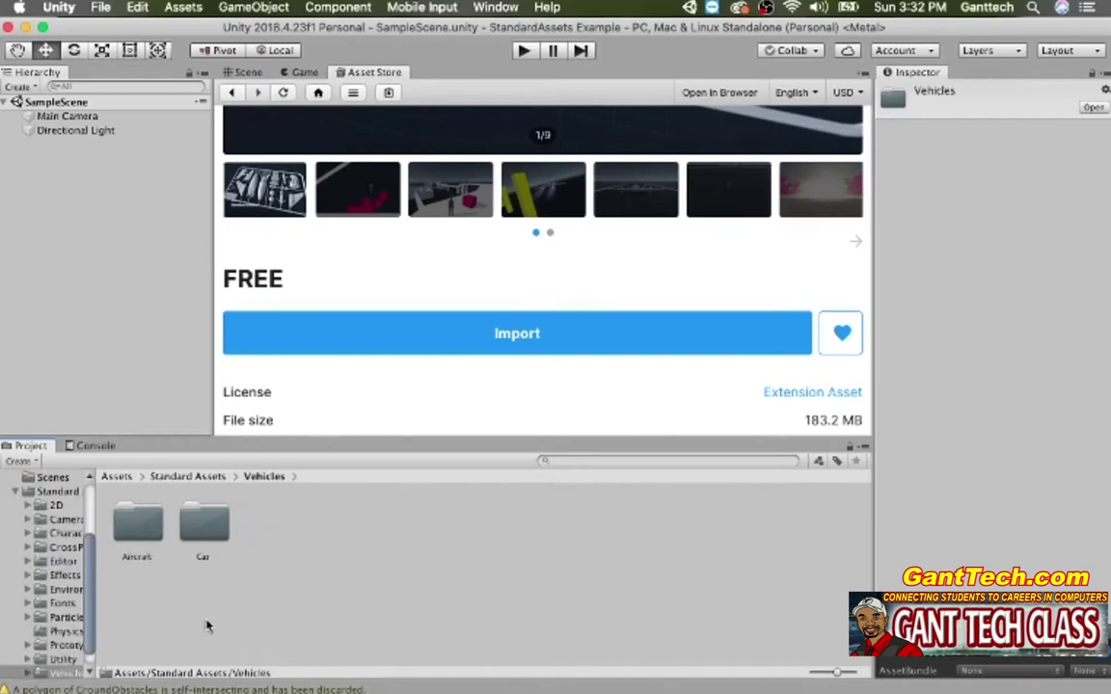
double_click(138, 511)
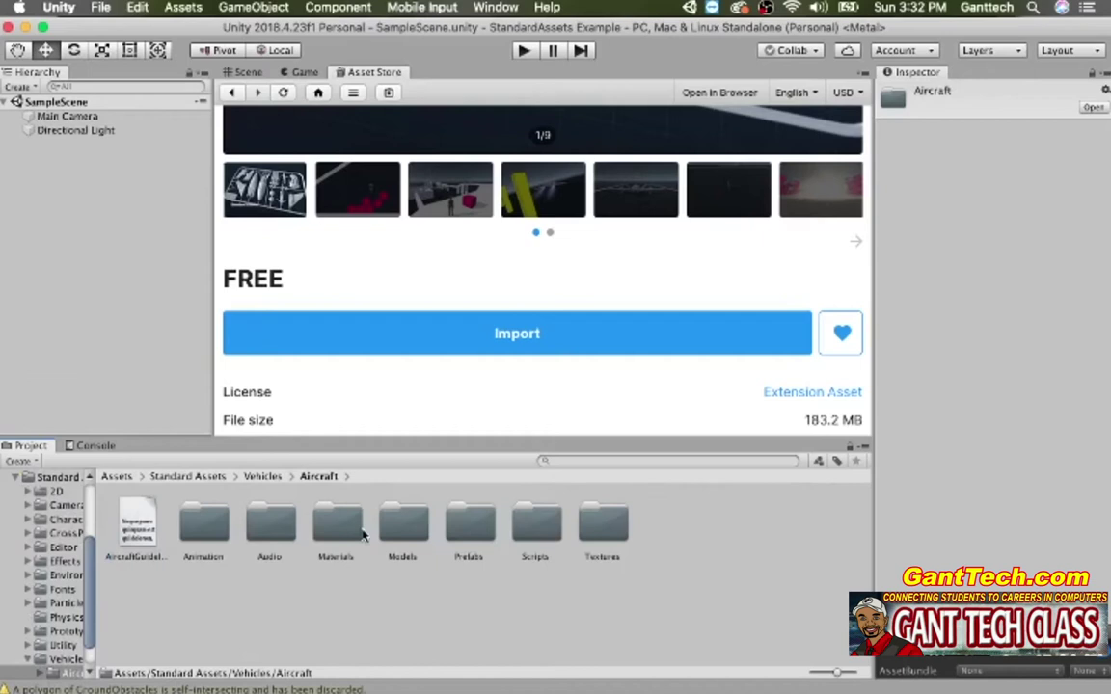
double_click(466, 516)
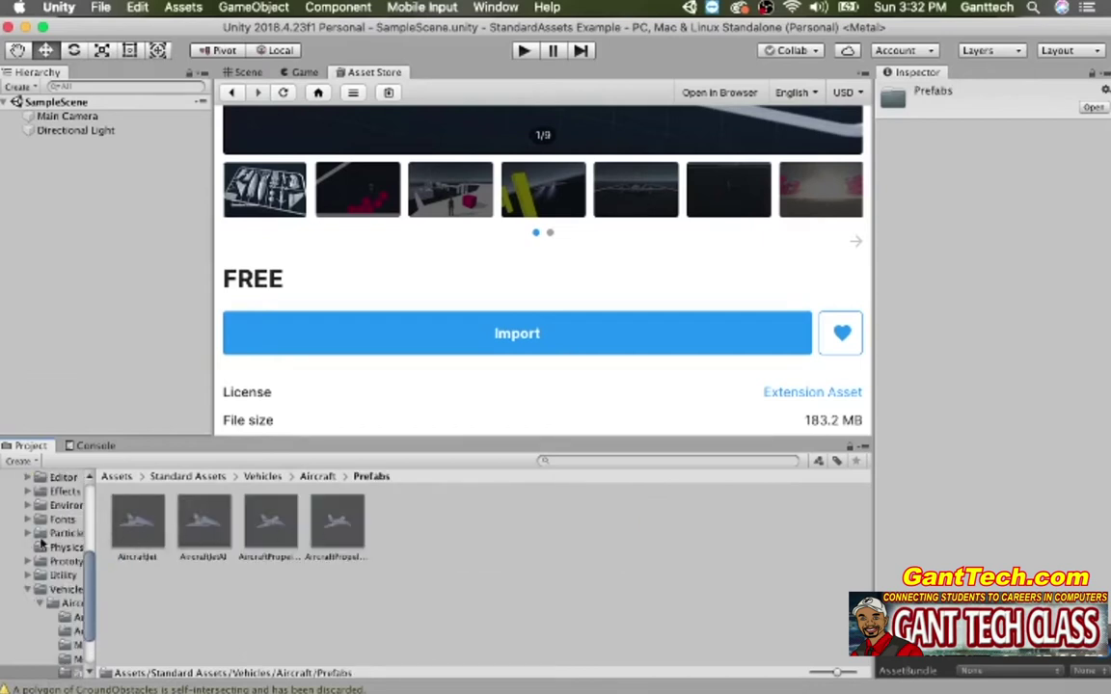
scroll(58, 545, "up", 3)
left_click_drag(94, 488, 135, 488)
Open Assets > SampleScenes > Scenes, then switch to the scavenger hunt page in Safari
left_click(68, 518)
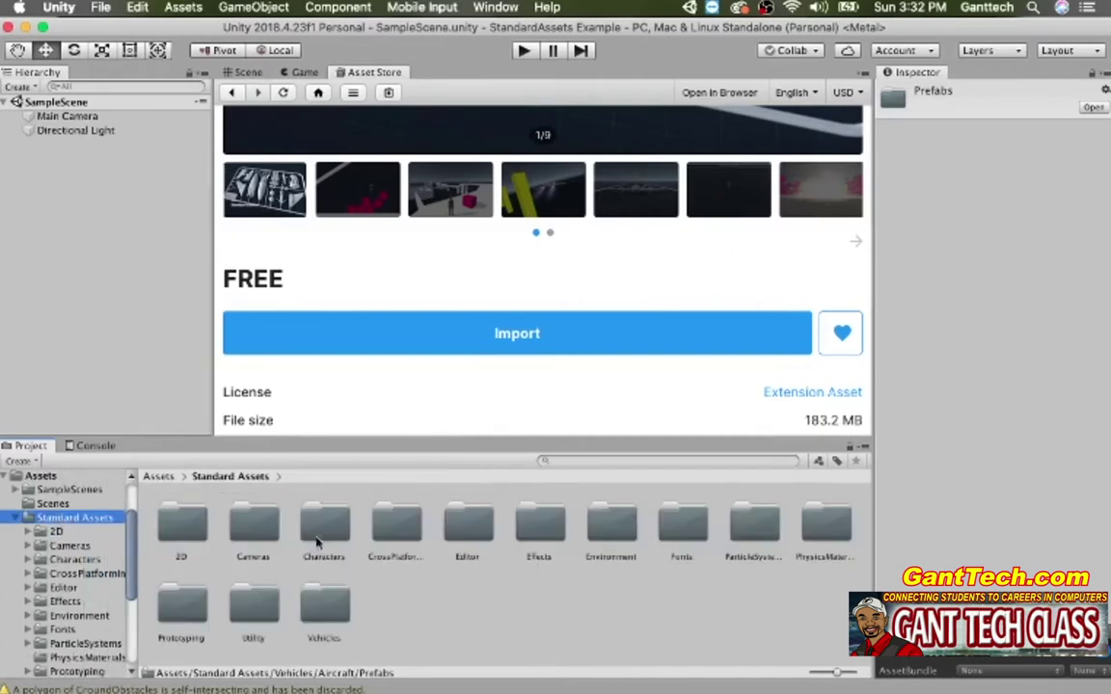
left_click(41, 478)
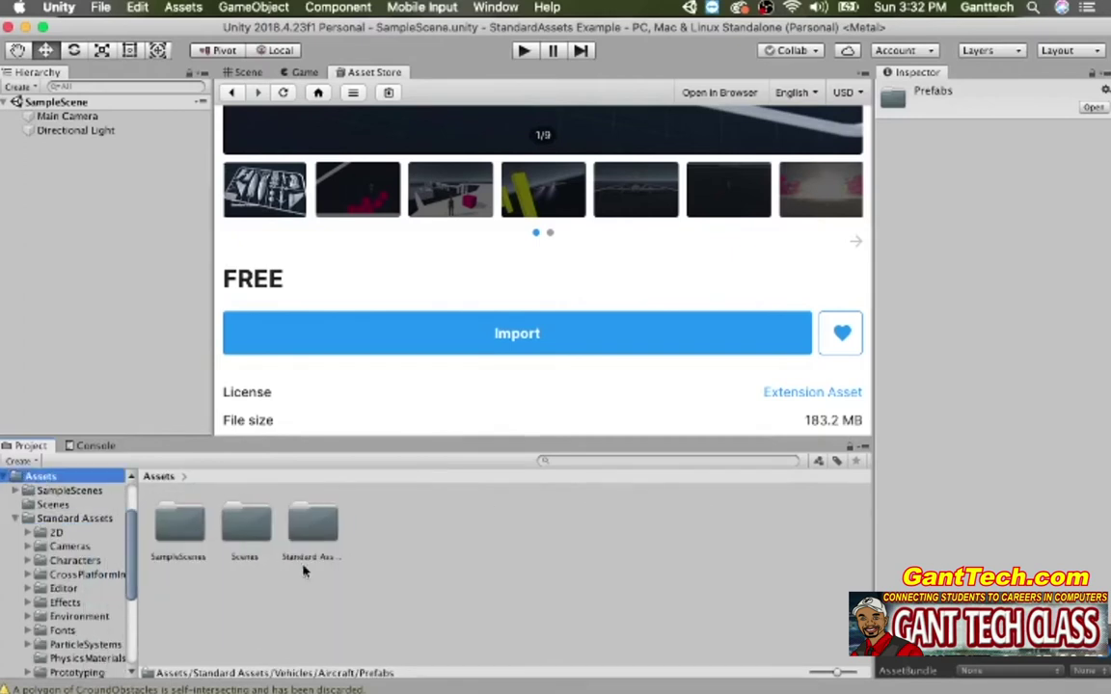
double_click(201, 527)
double_click(583, 527)
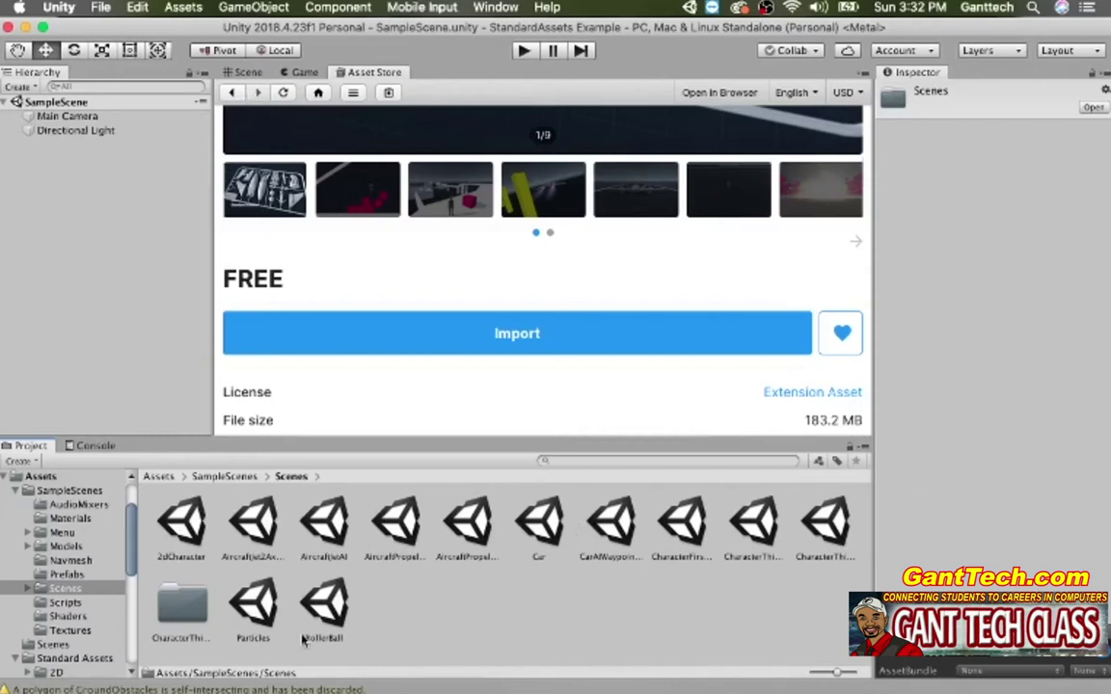
key("super+Tab")
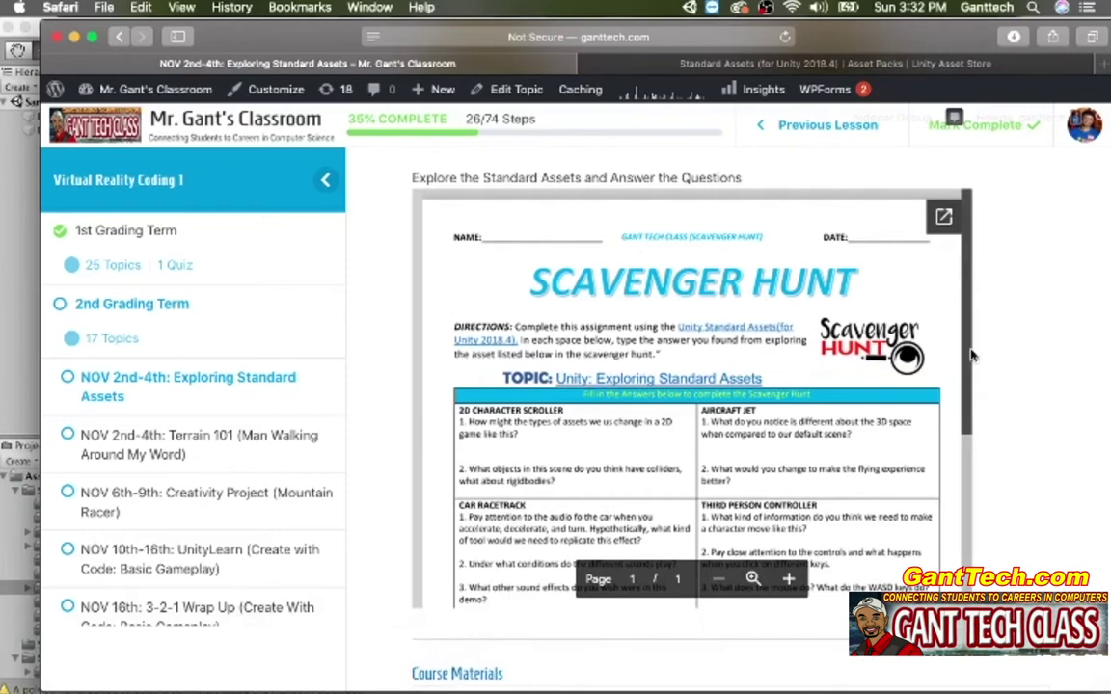
Pop the Scavenger Hunt PDF out into Google Drive, read through it, and return to Unity
scroll(614, 324, "down", 3)
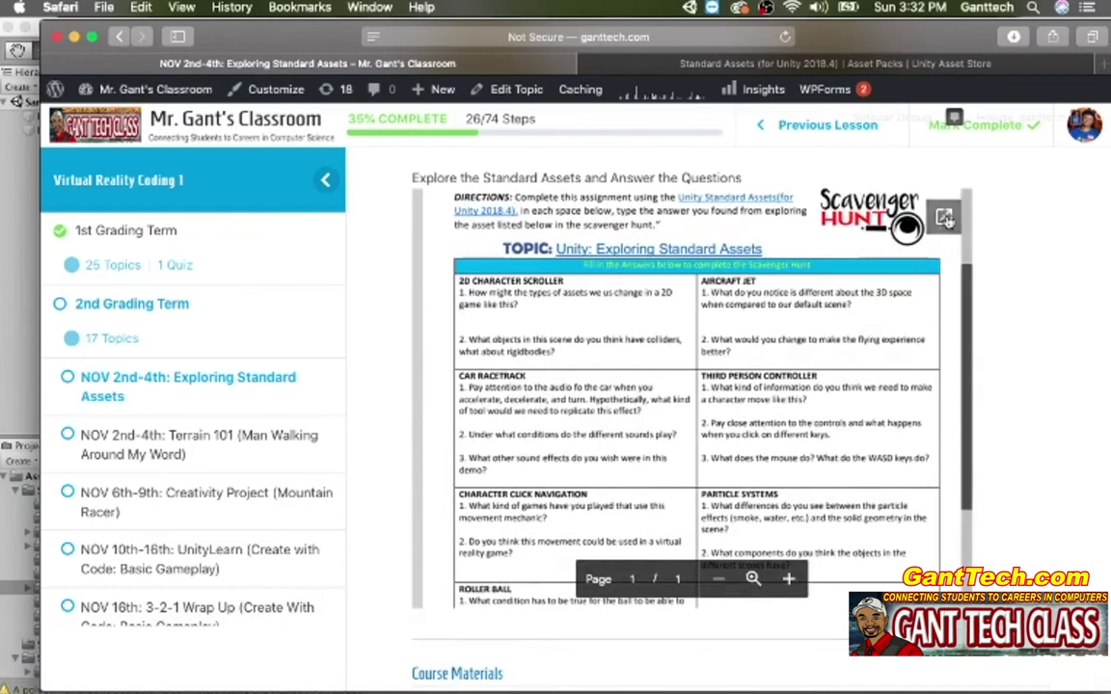
left_click(943, 218)
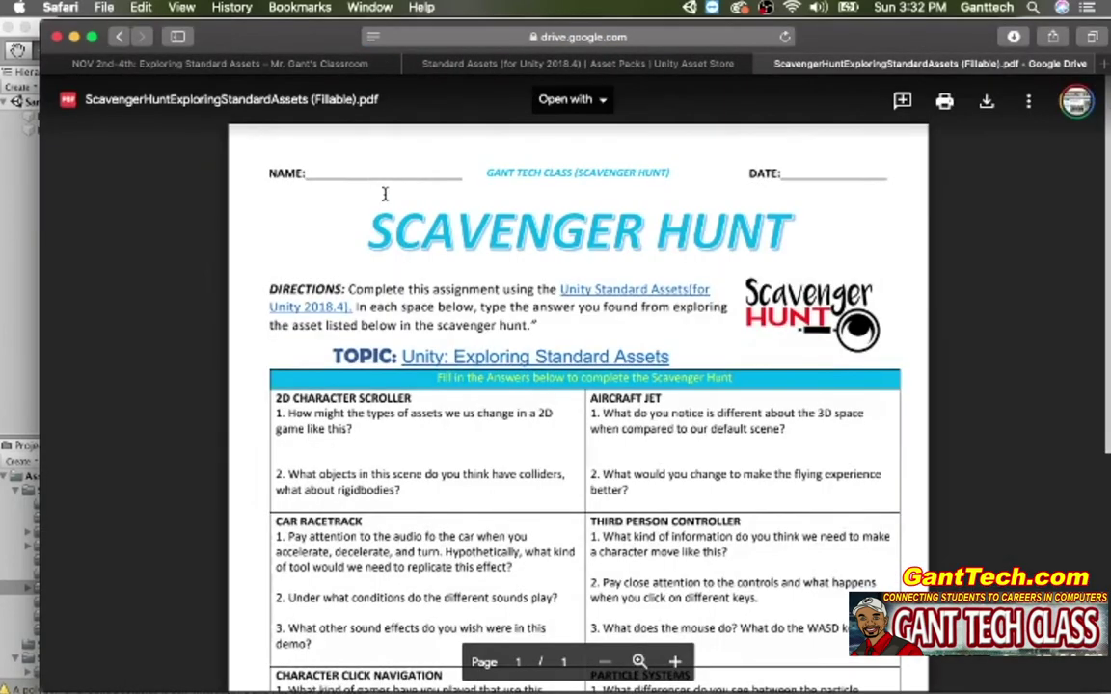
scroll(713, 299, "down", 3)
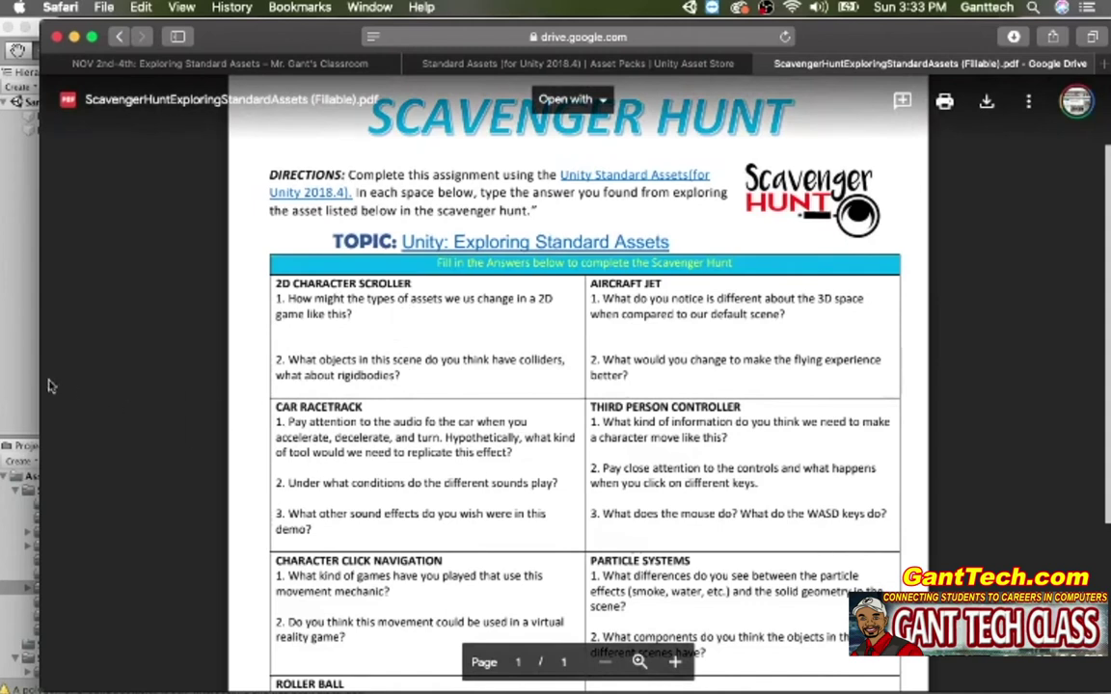
left_click(18, 374)
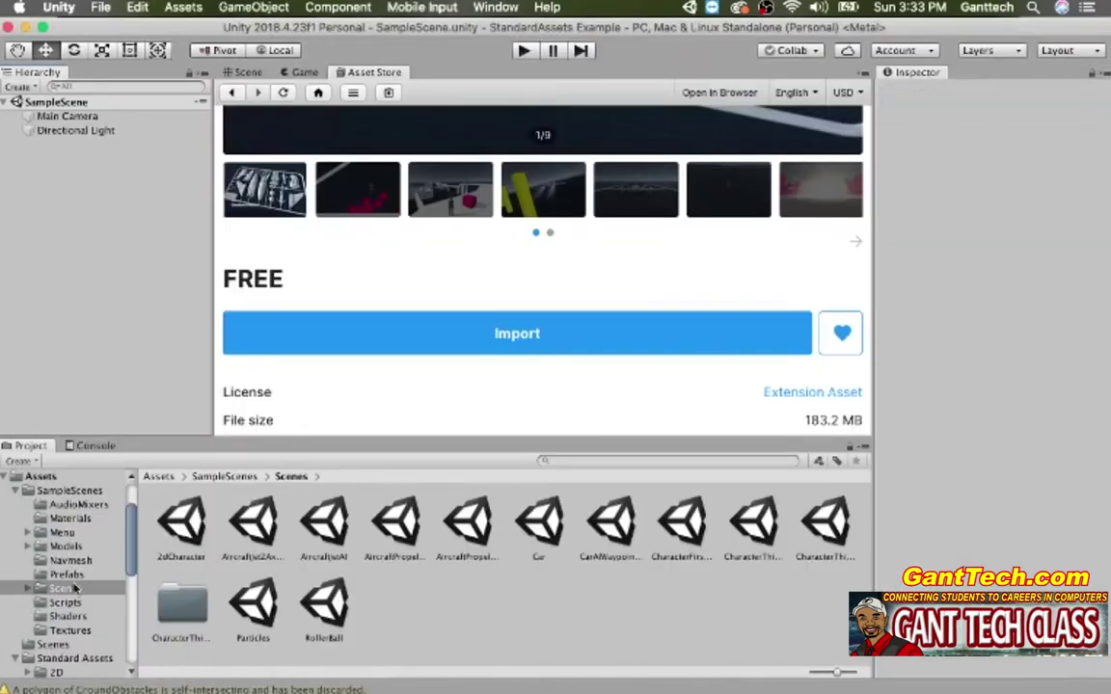
Load the 2dCharacter scene and frame the view on the 2DCharacter robot
left_click(179, 524)
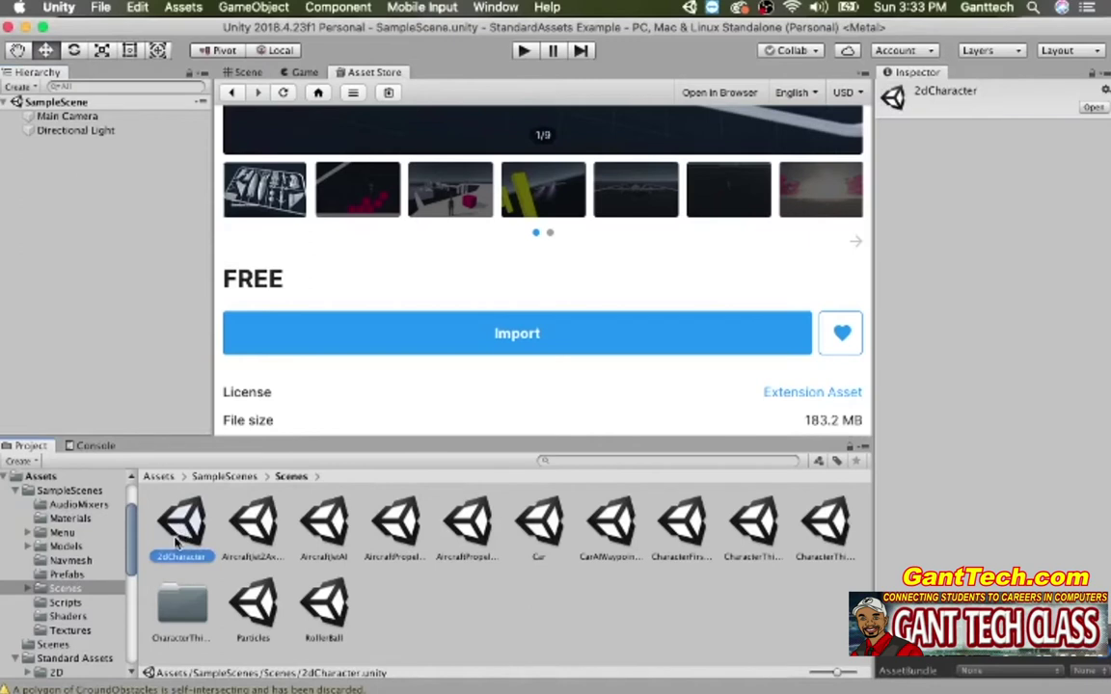
double_click(177, 545)
left_click(247, 74)
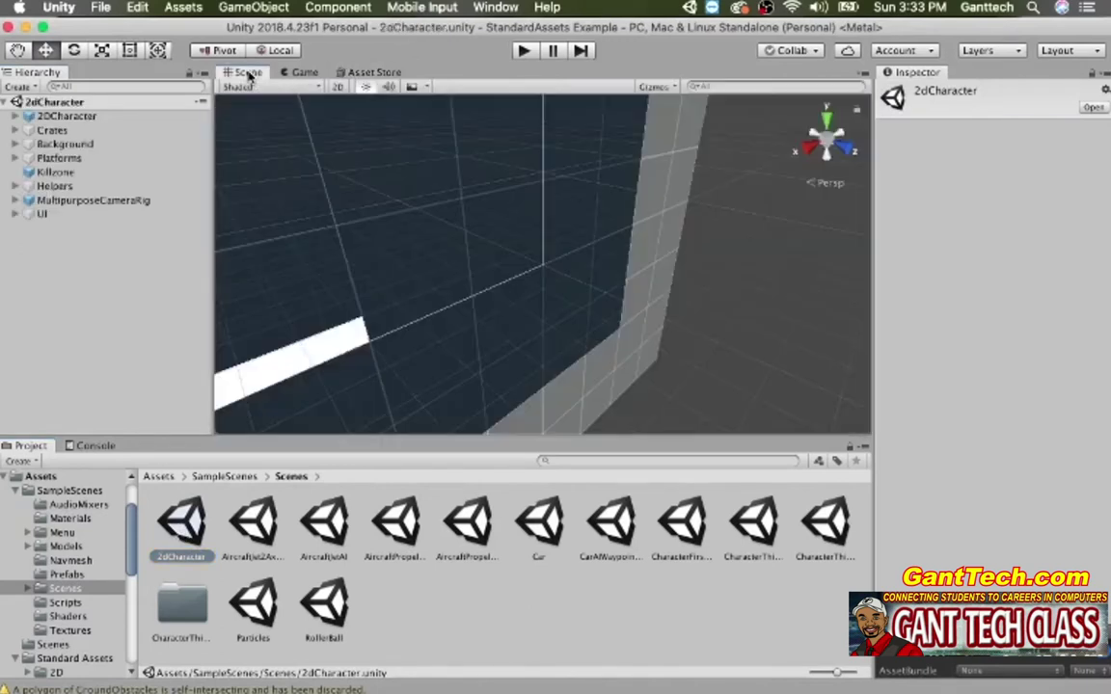
scroll(592, 361, "down", 5)
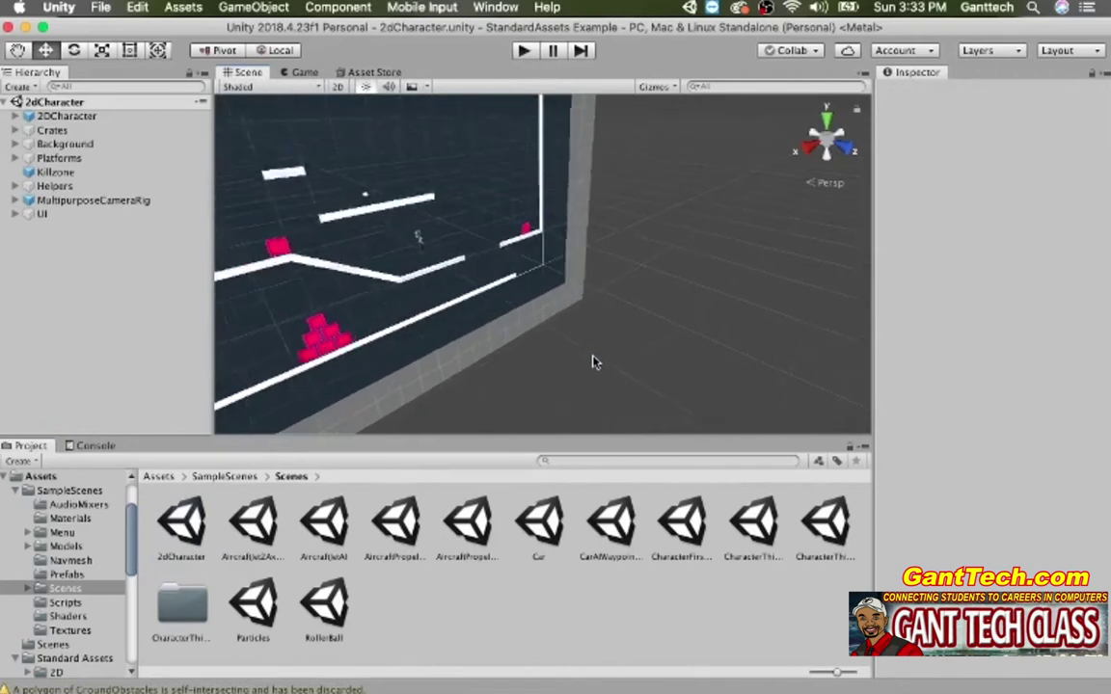
scroll(595, 362, "up", 3)
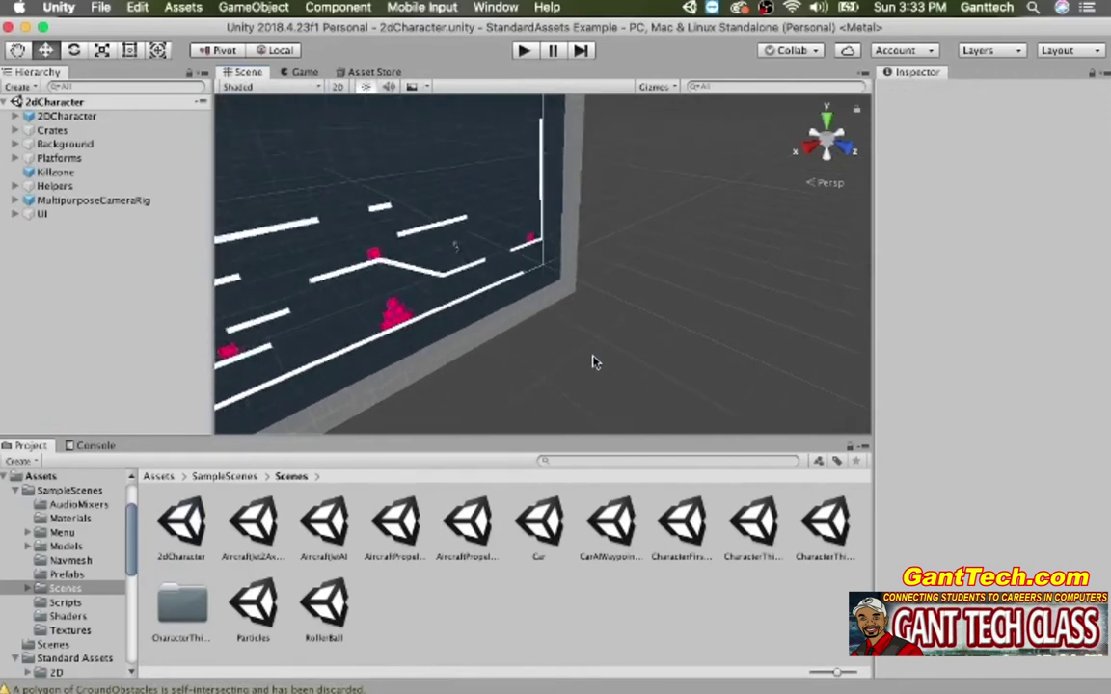
left_click(448, 239)
key("f")
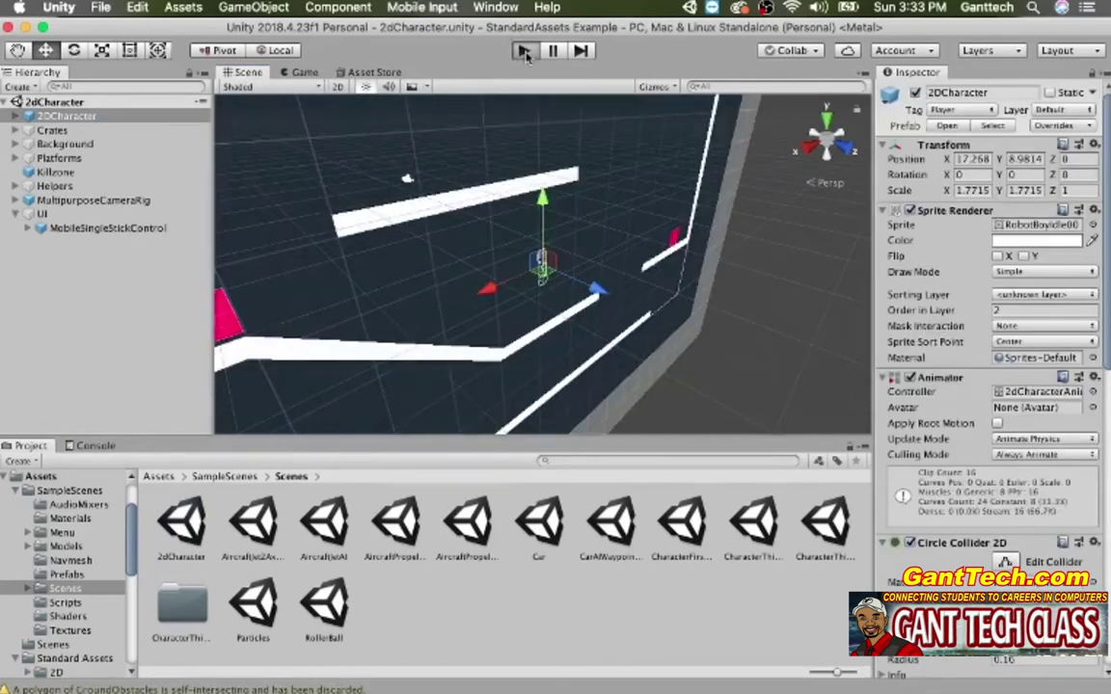
Play the scene, running and jumping the robot left and right across platforms, then stop
left_click(523, 51)
key("Right")
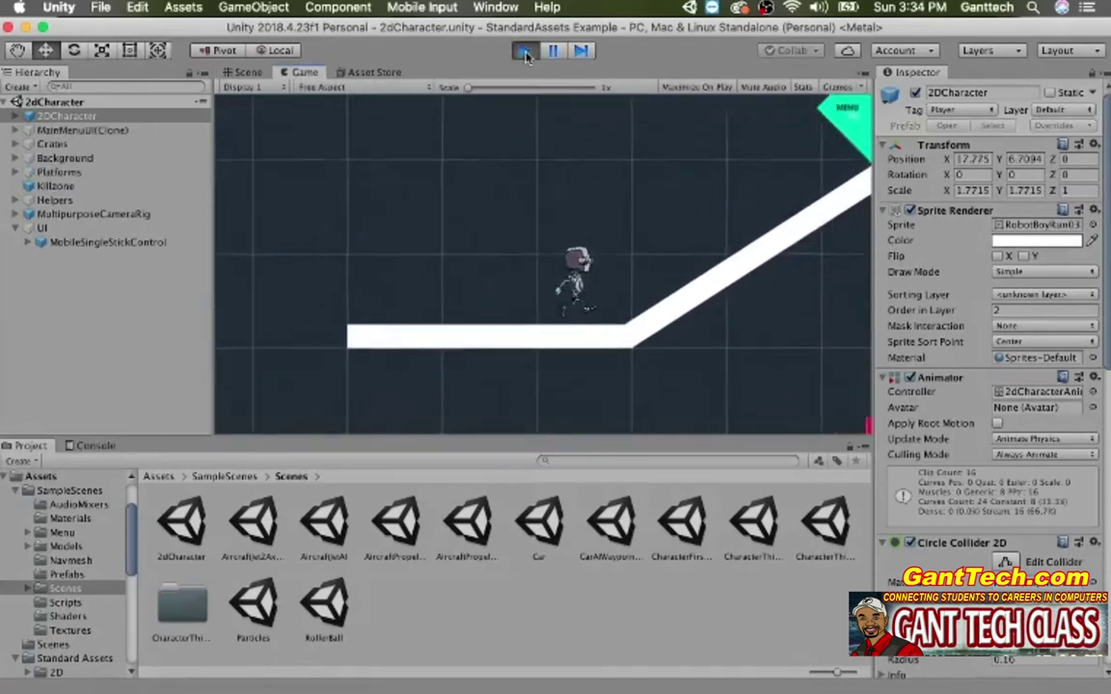
key("space")
key("Left")
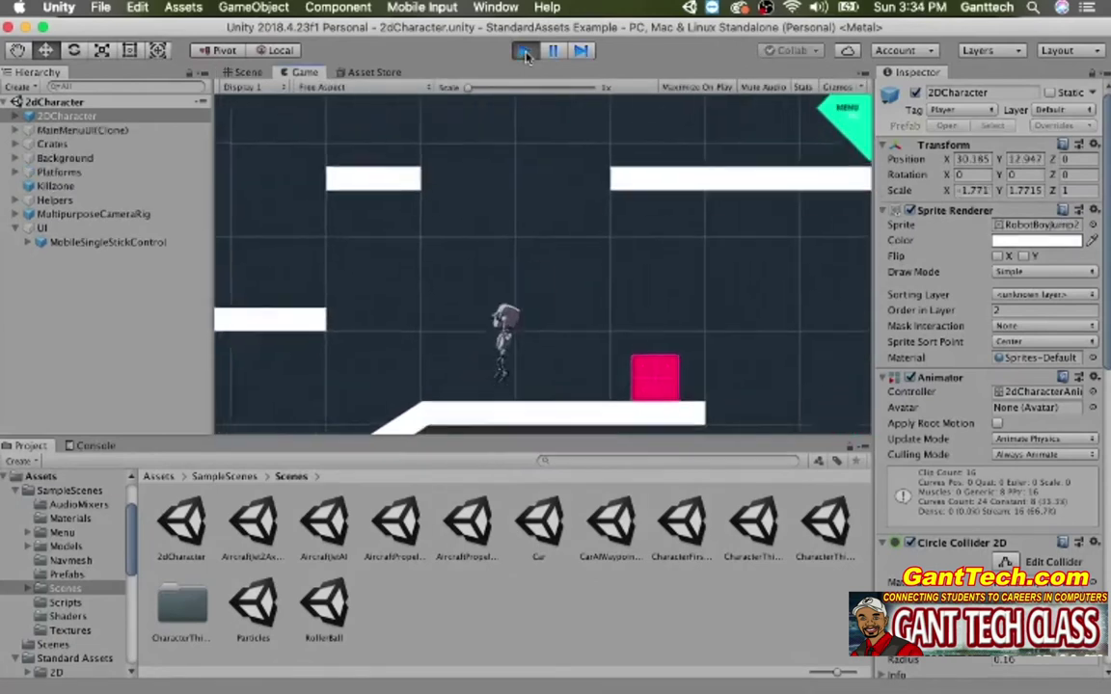
key("Right")
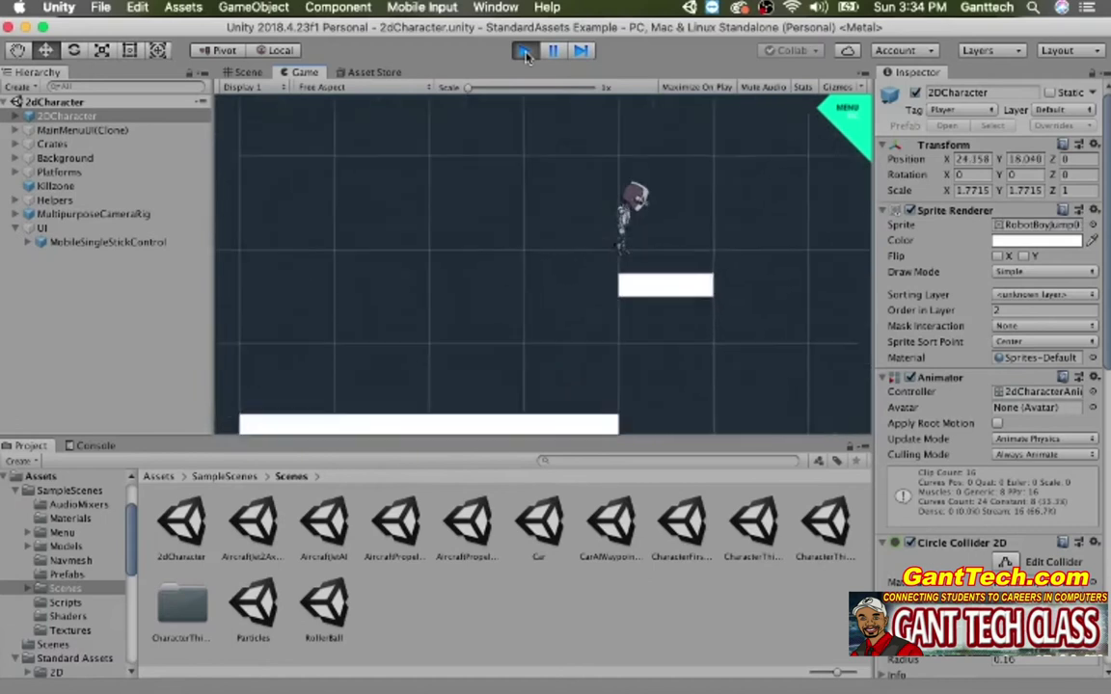
key("Right")
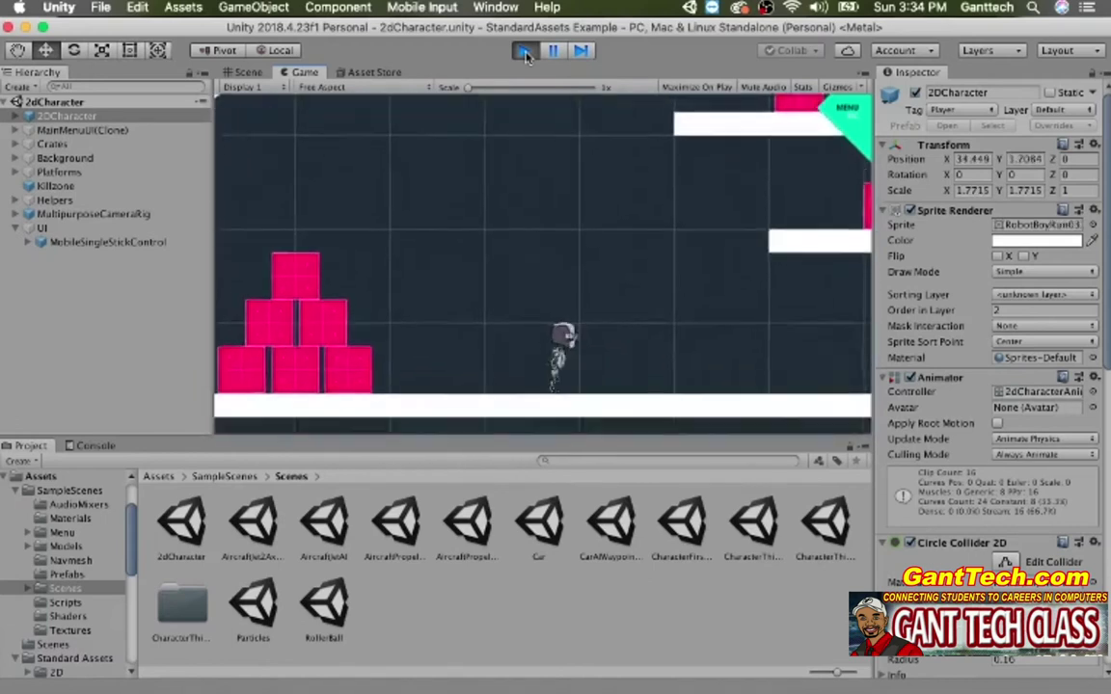
key("Left")
key("Left")
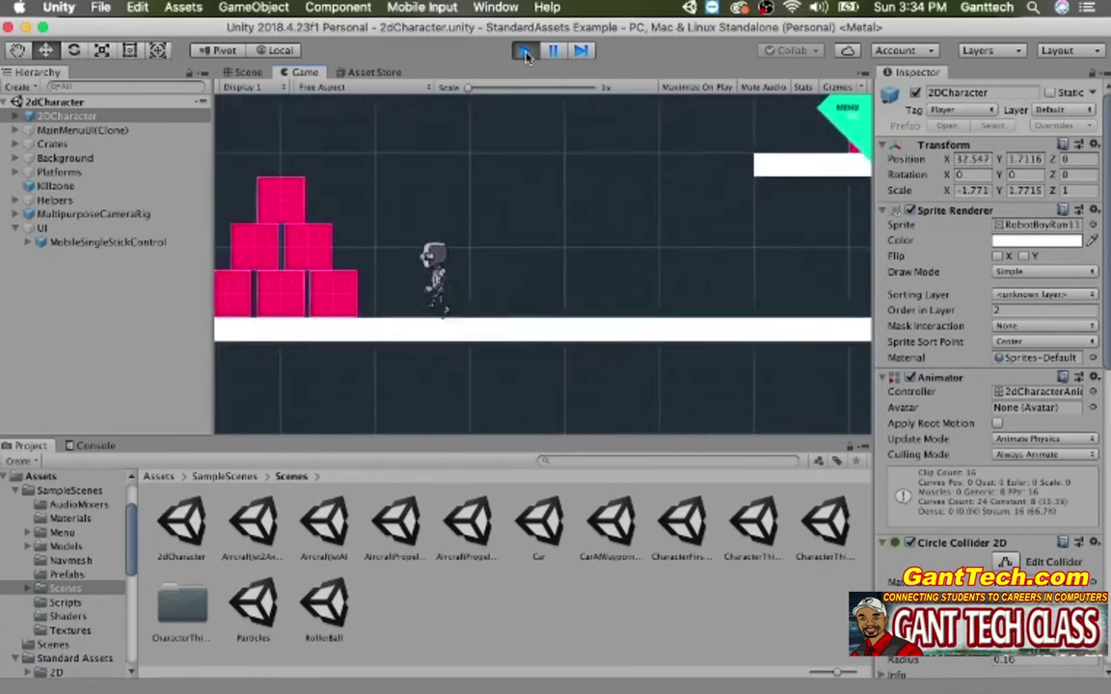
key("Left")
key("Left")
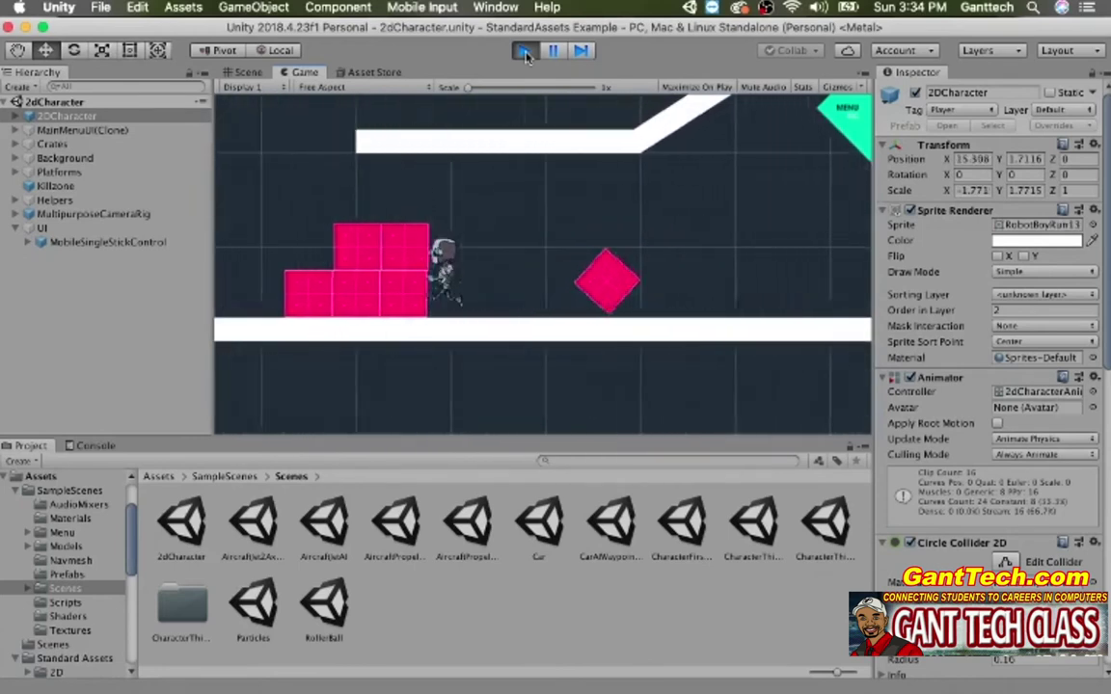
key("Left")
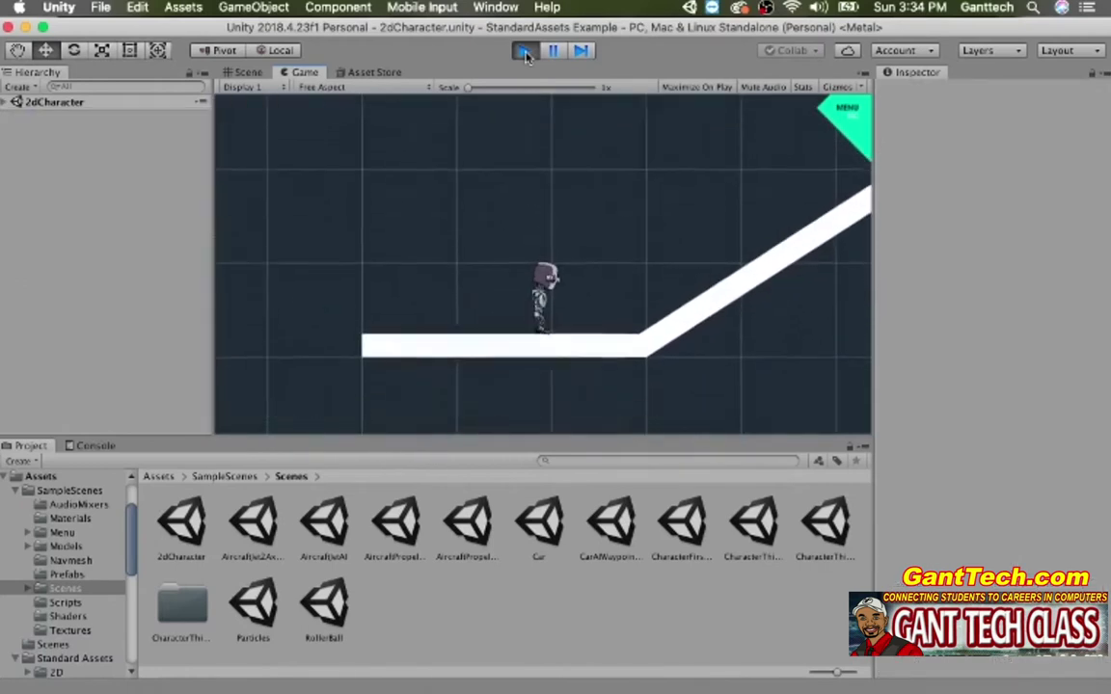
key("Right")
key("Right")
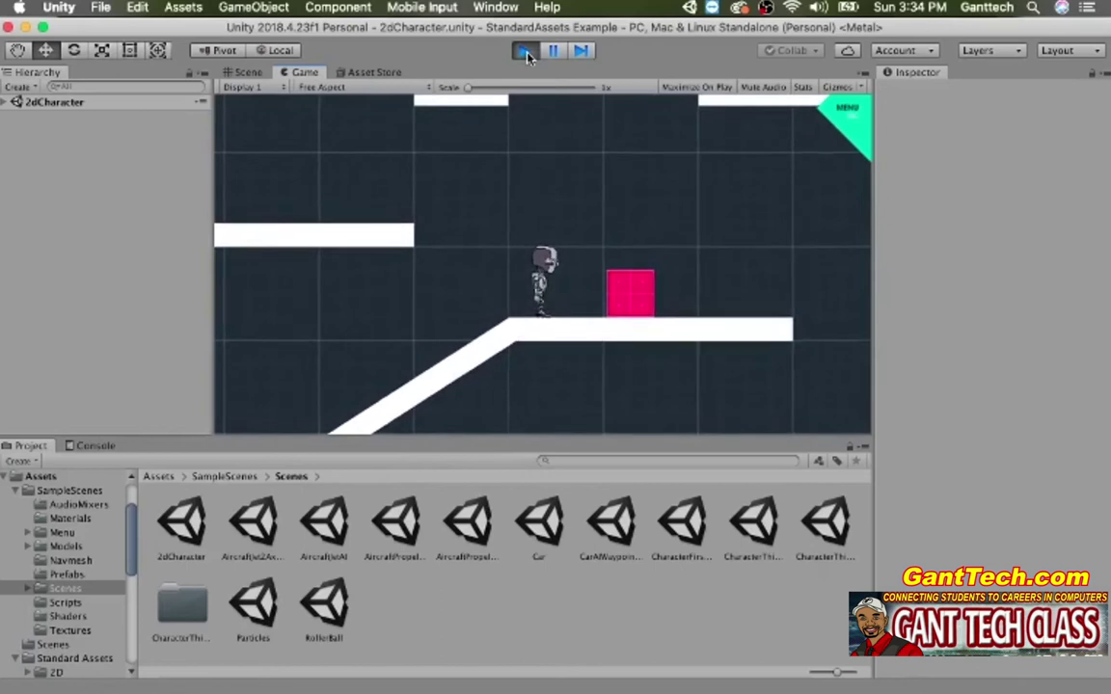
left_click(524, 51)
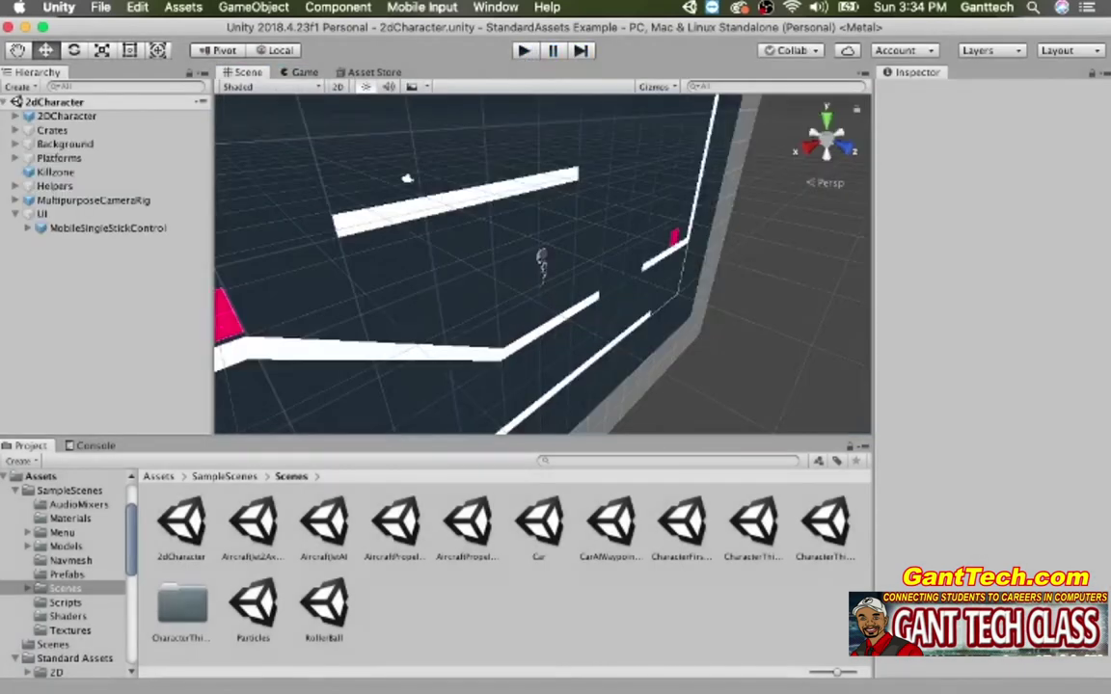
Check the scavenger hunt PDF, then return to Unity and select the AircraftJet2Axis scene
mouse_move(200, 680)
left_click(297, 668)
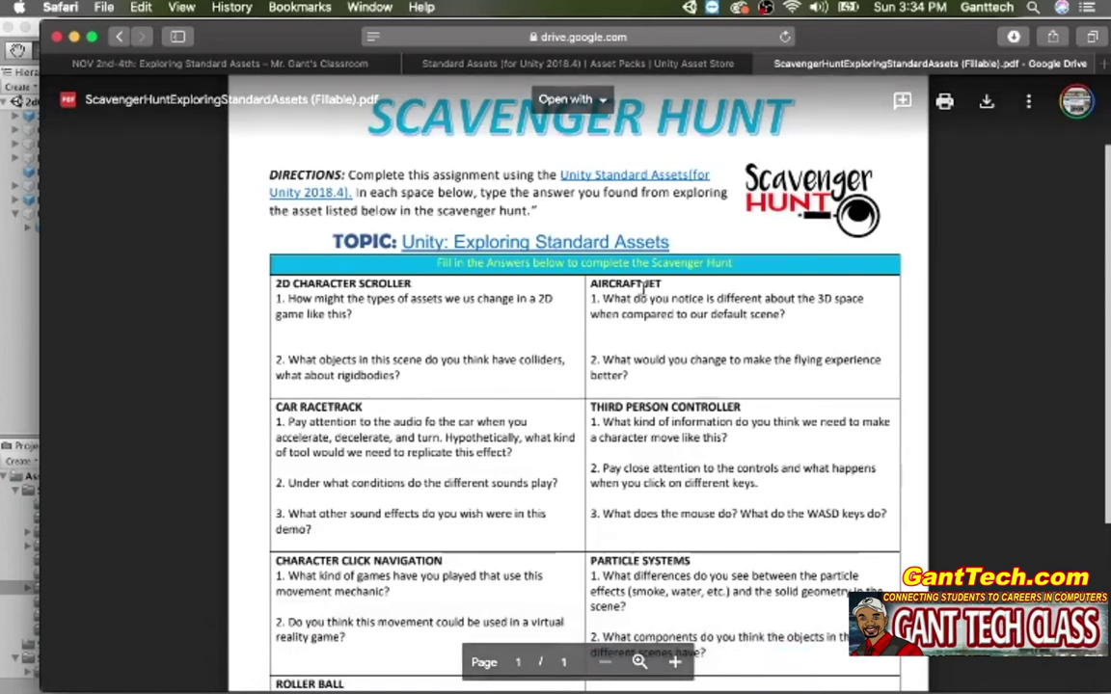
left_click(15, 389)
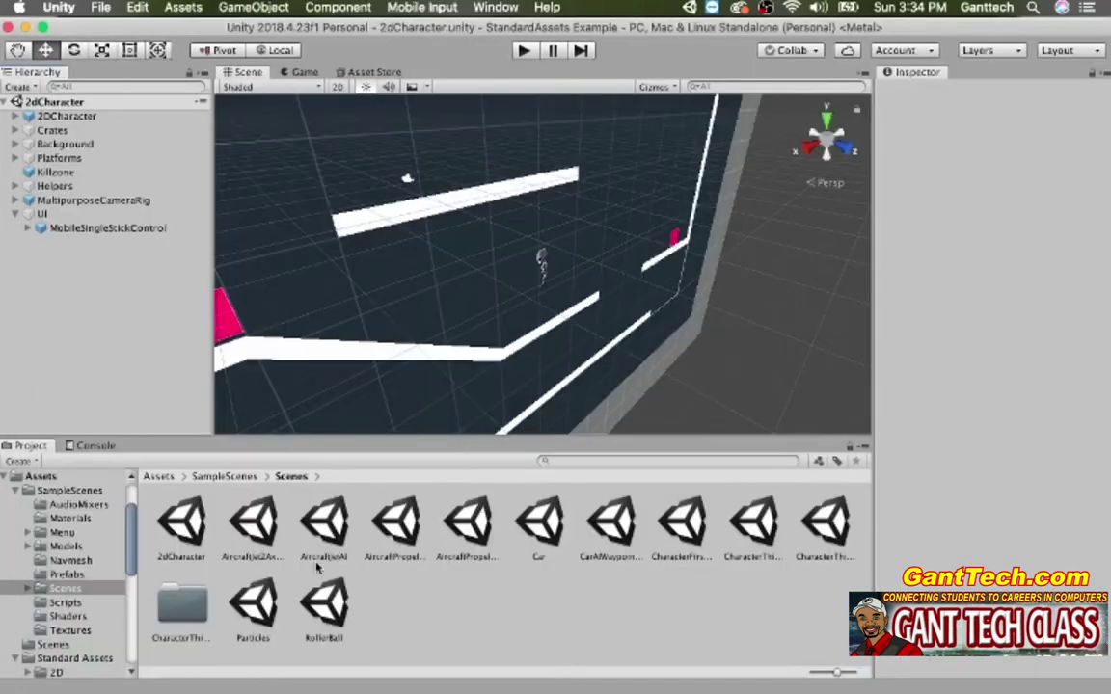
left_click(256, 530)
Load AircraftJet2Axis, fly the jet in Play mode, then stop playback
double_click(257, 521)
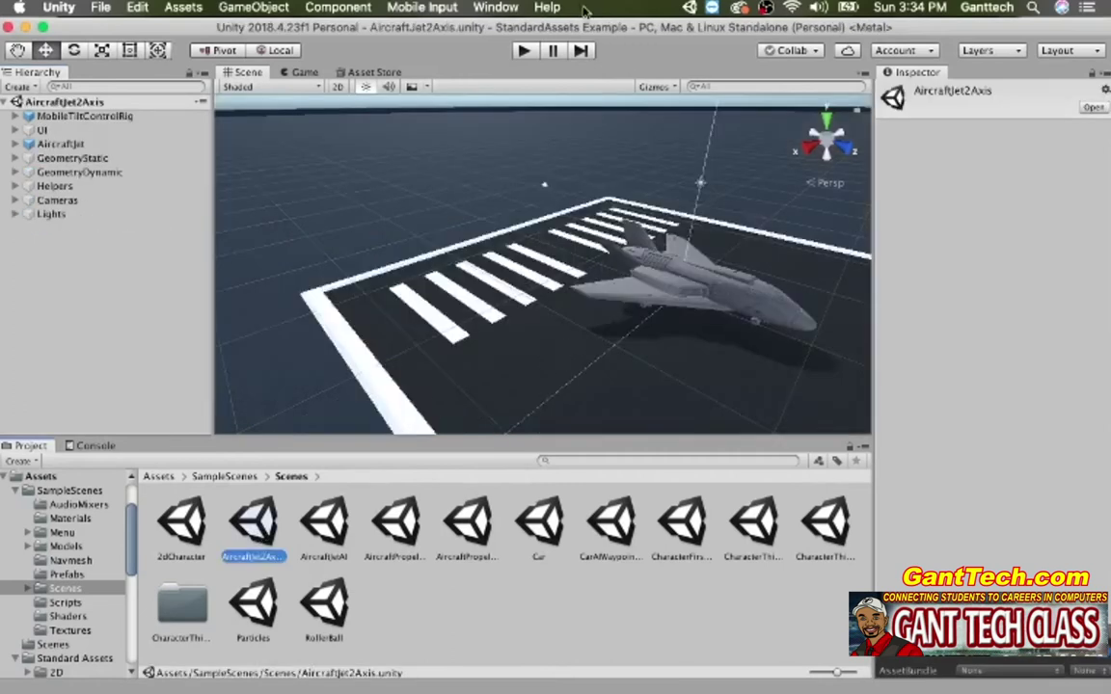
left_click(521, 53)
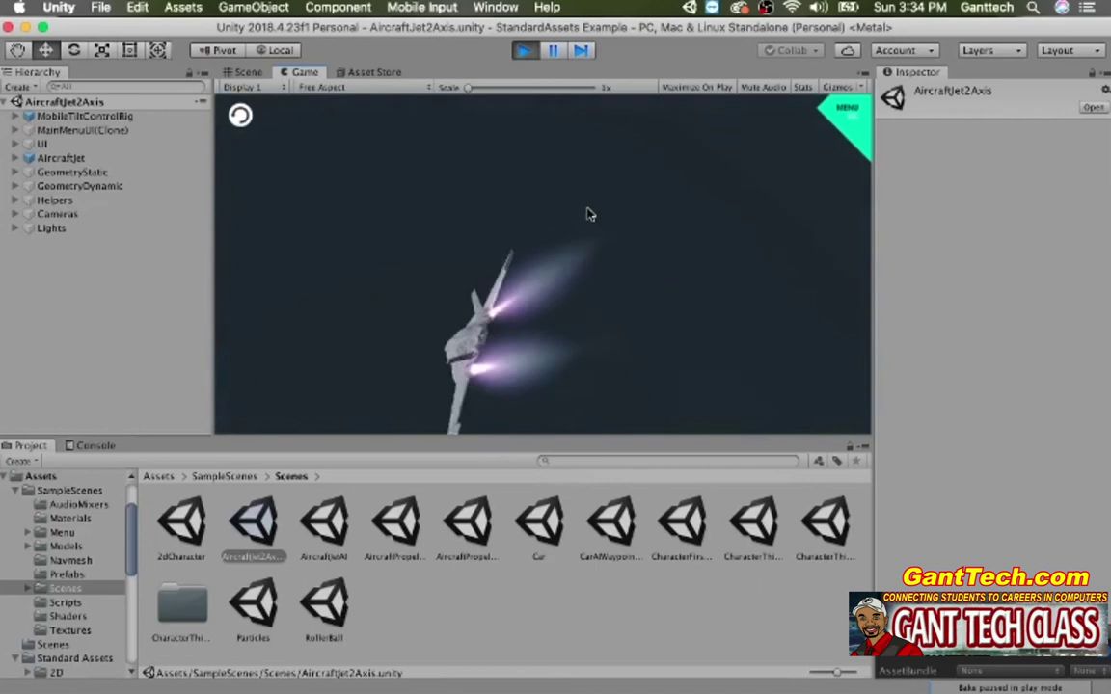
left_click(523, 50)
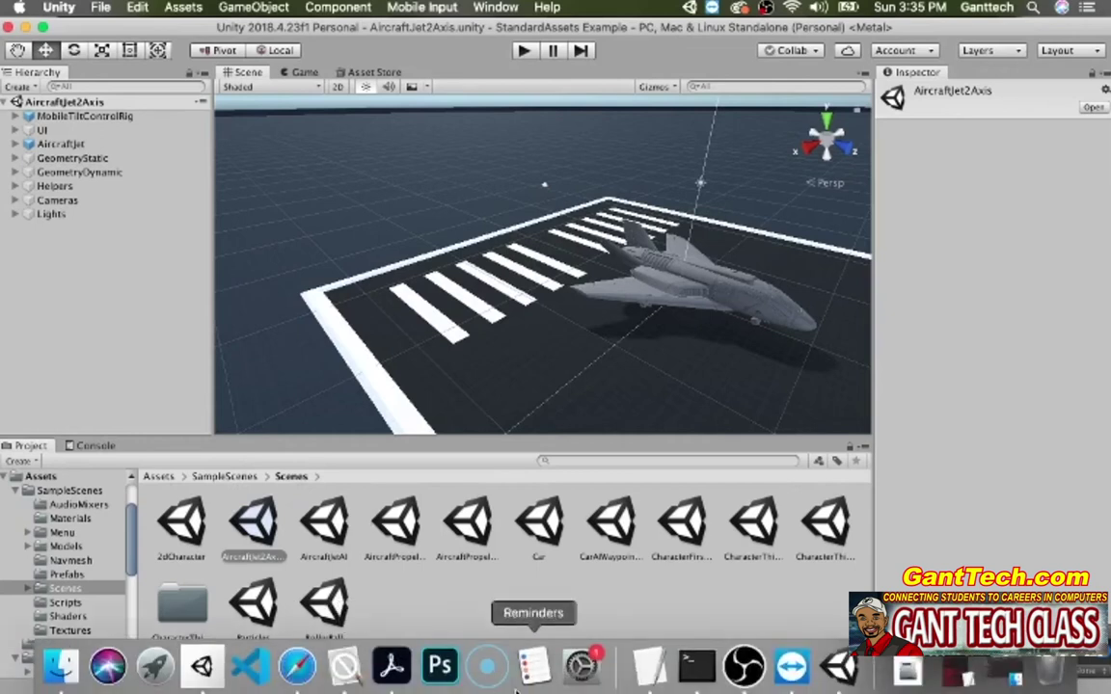
left_click(303, 681)
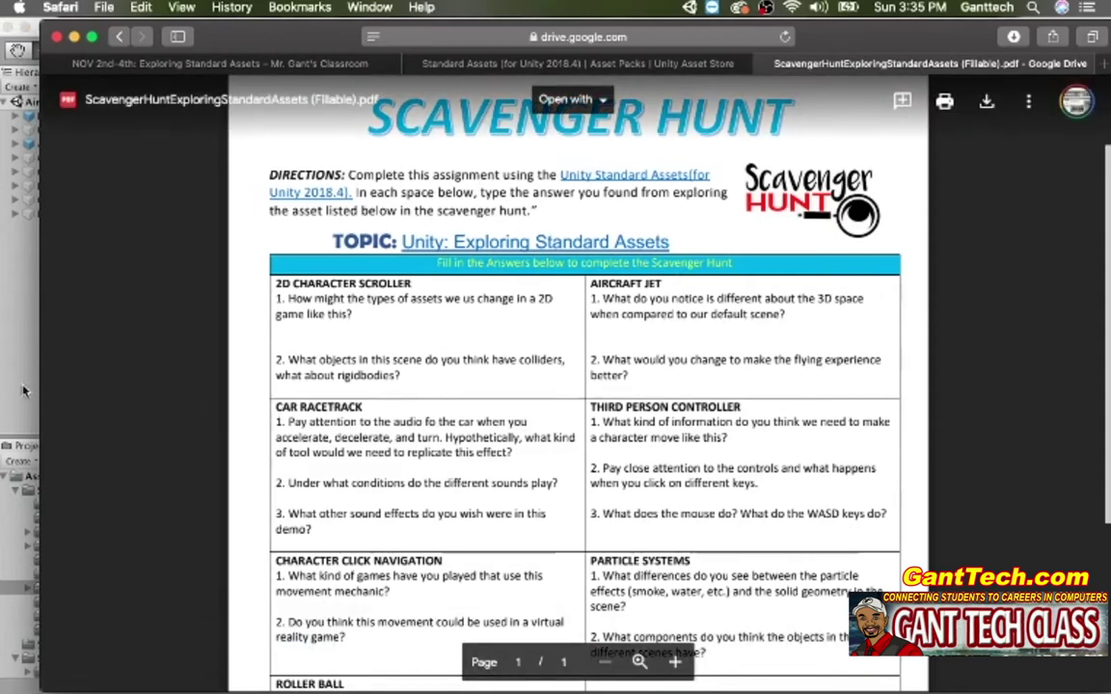
left_click(26, 391)
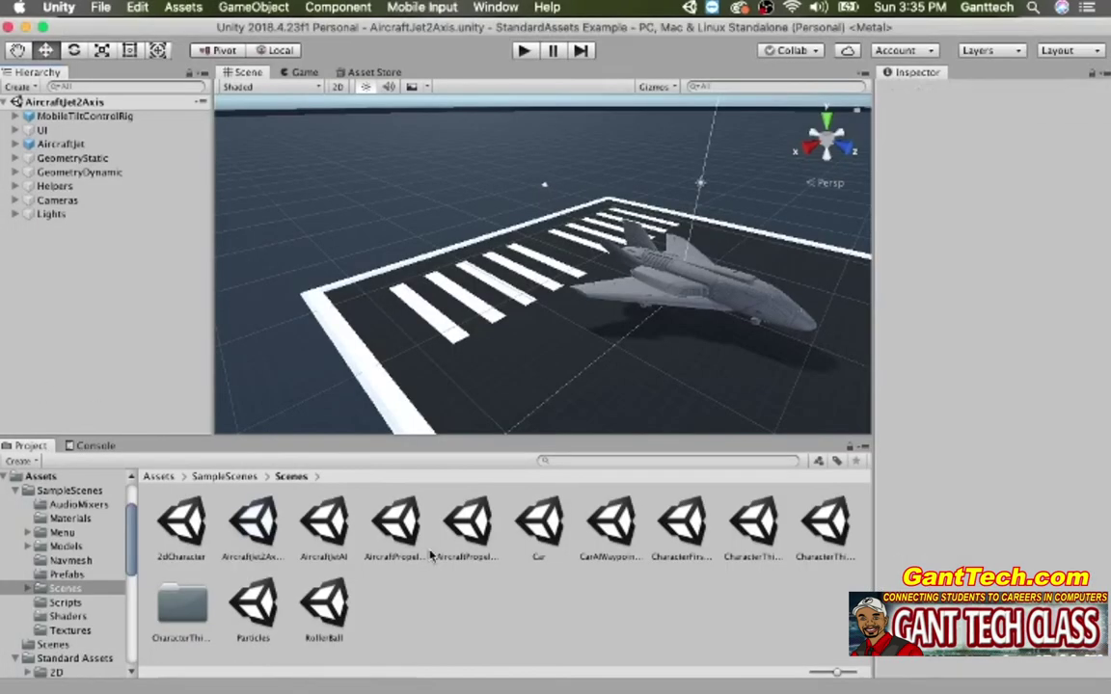
Load the Car racetrack scene, test-drive it in play mode, then check the car questions in the PDF
double_click(540, 525)
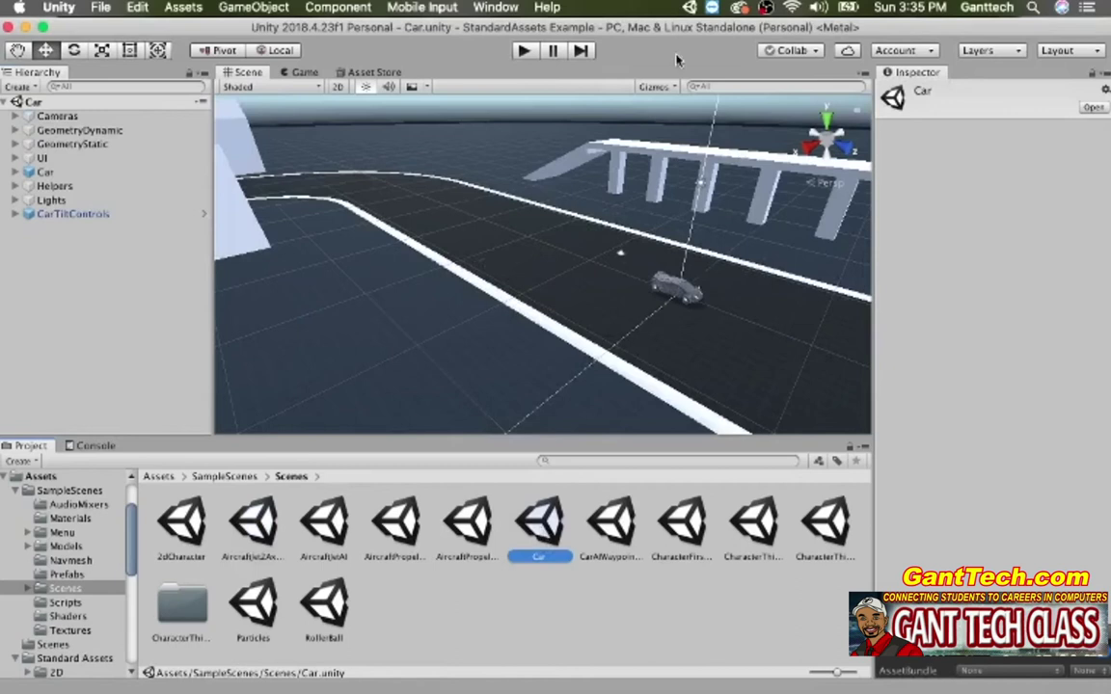
left_click(523, 52)
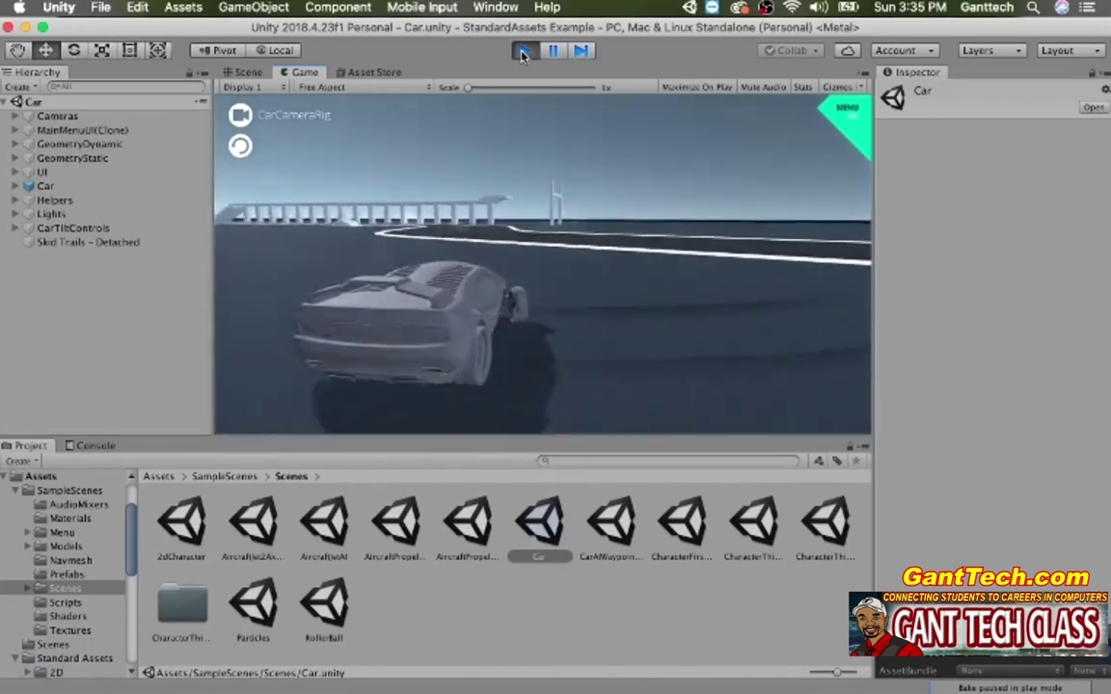
left_click(521, 51)
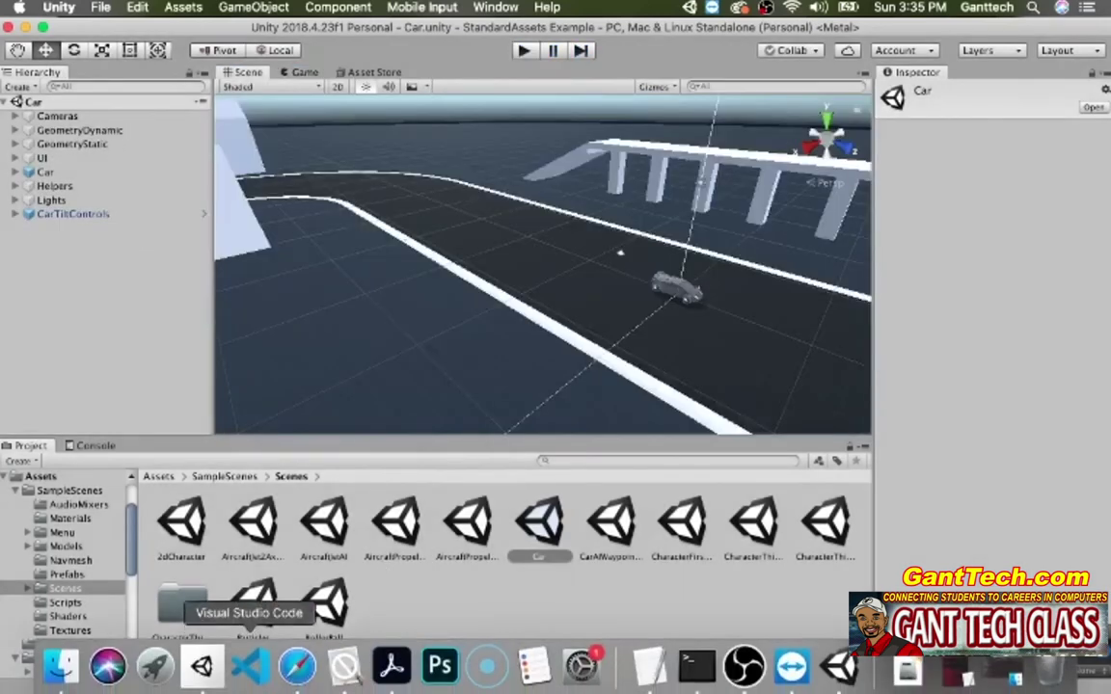
left_click(297, 669)
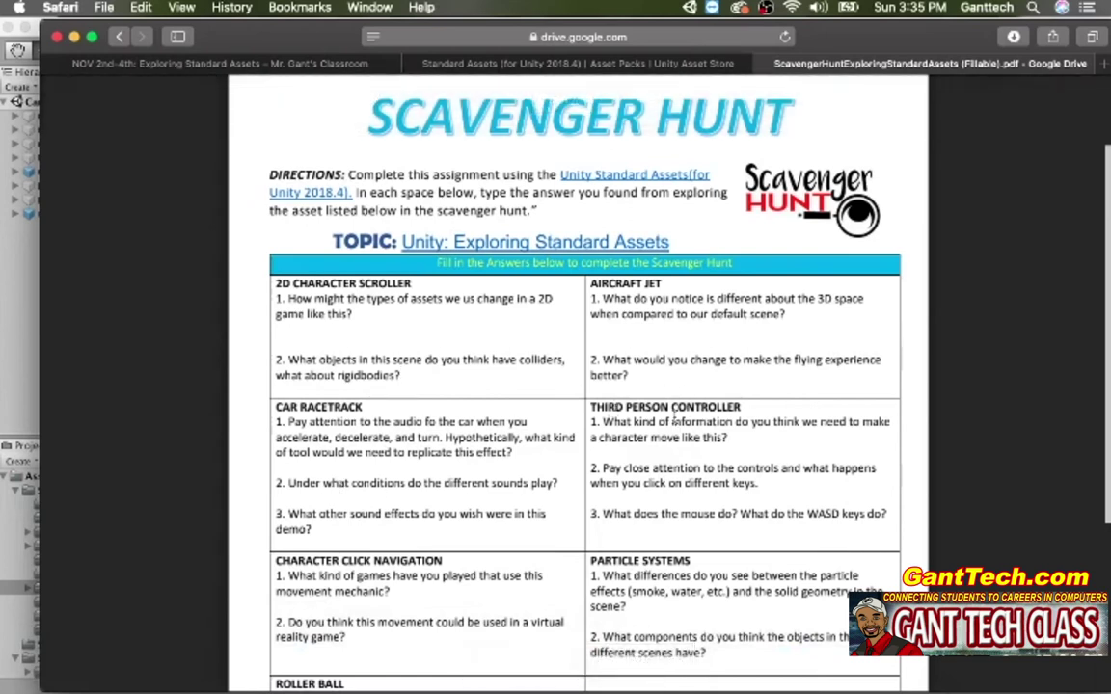
left_click(21, 330)
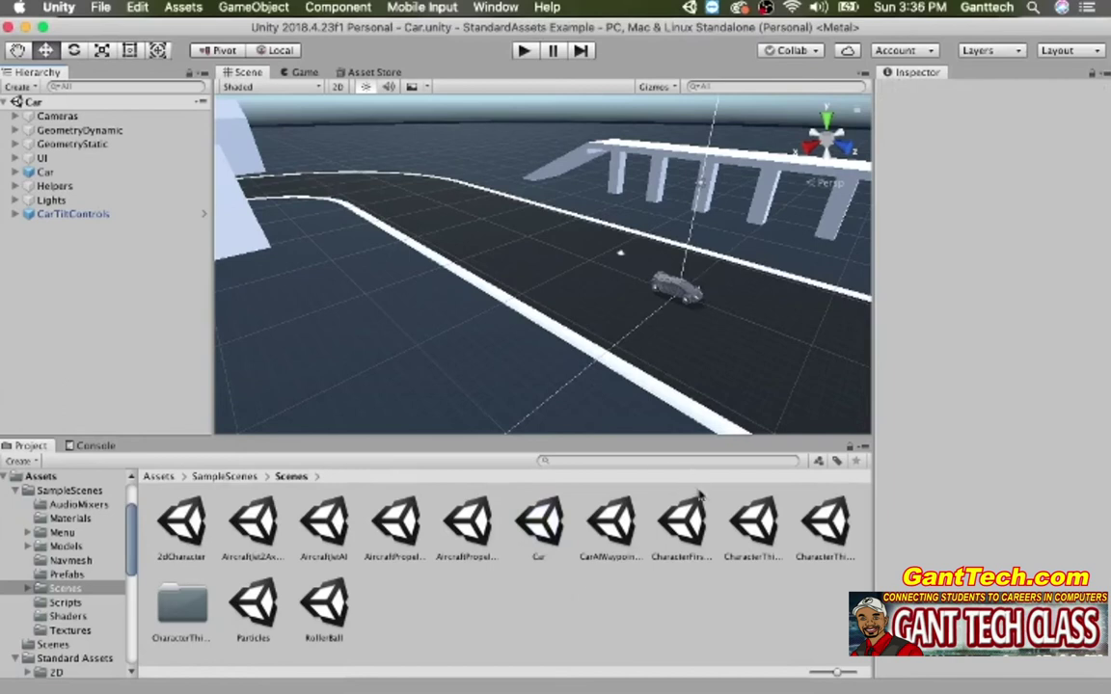
Play the CharacterThirdPerson scene and run the character with W along the white platforms past the pink cubes
left_click(758, 521)
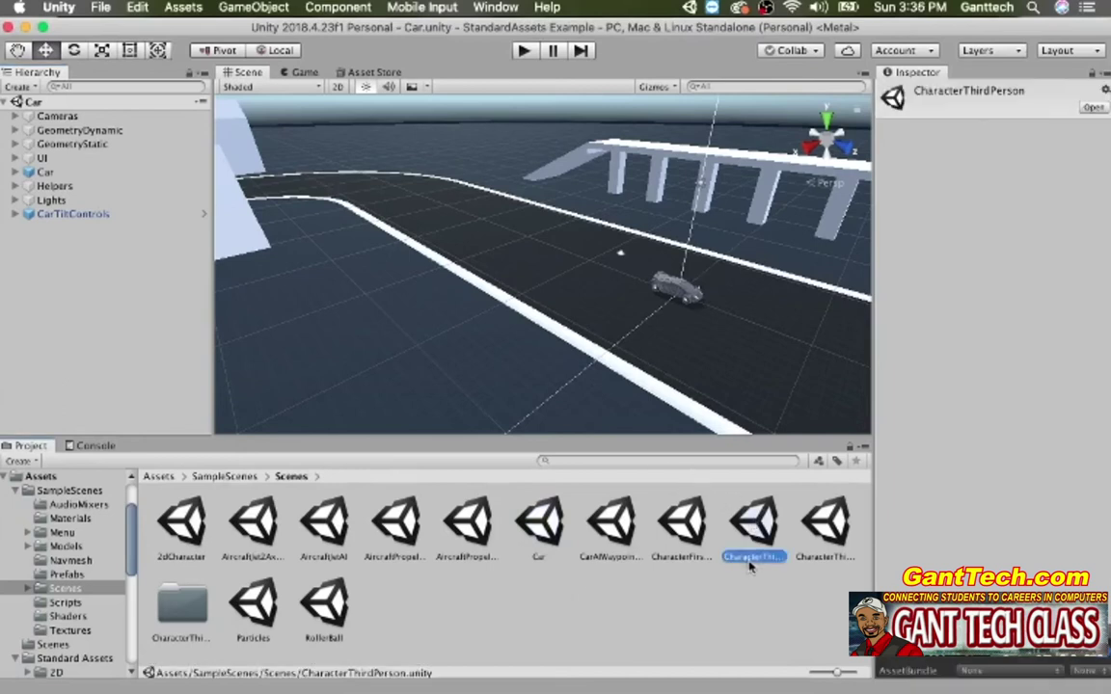
double_click(758, 522)
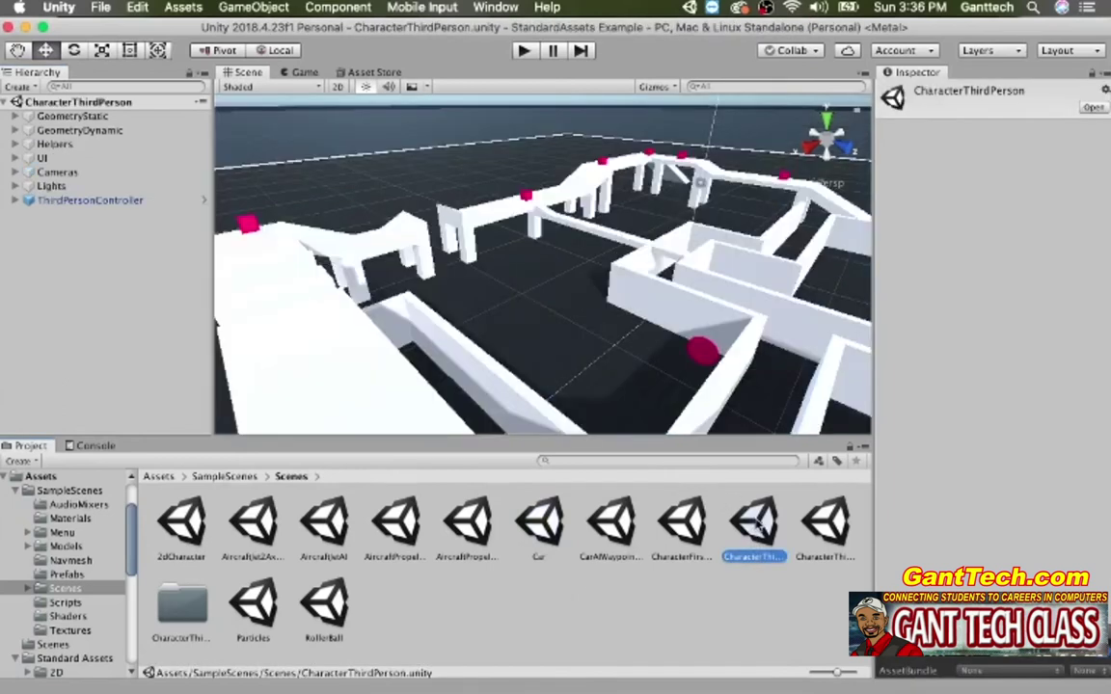
left_click(525, 52)
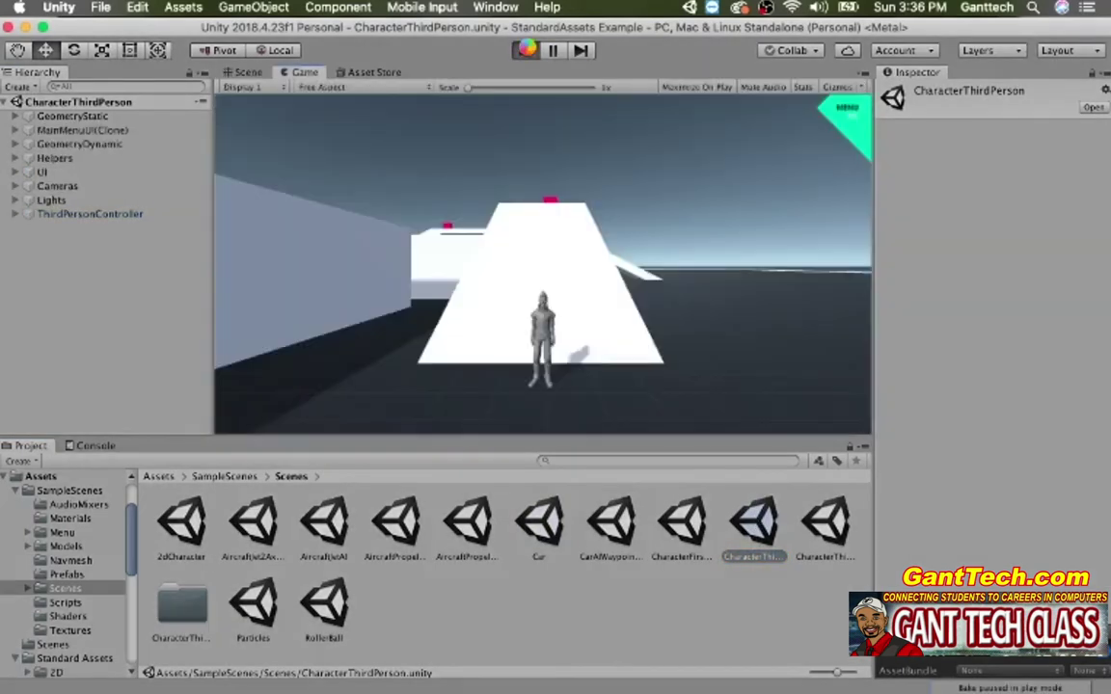
key("w")
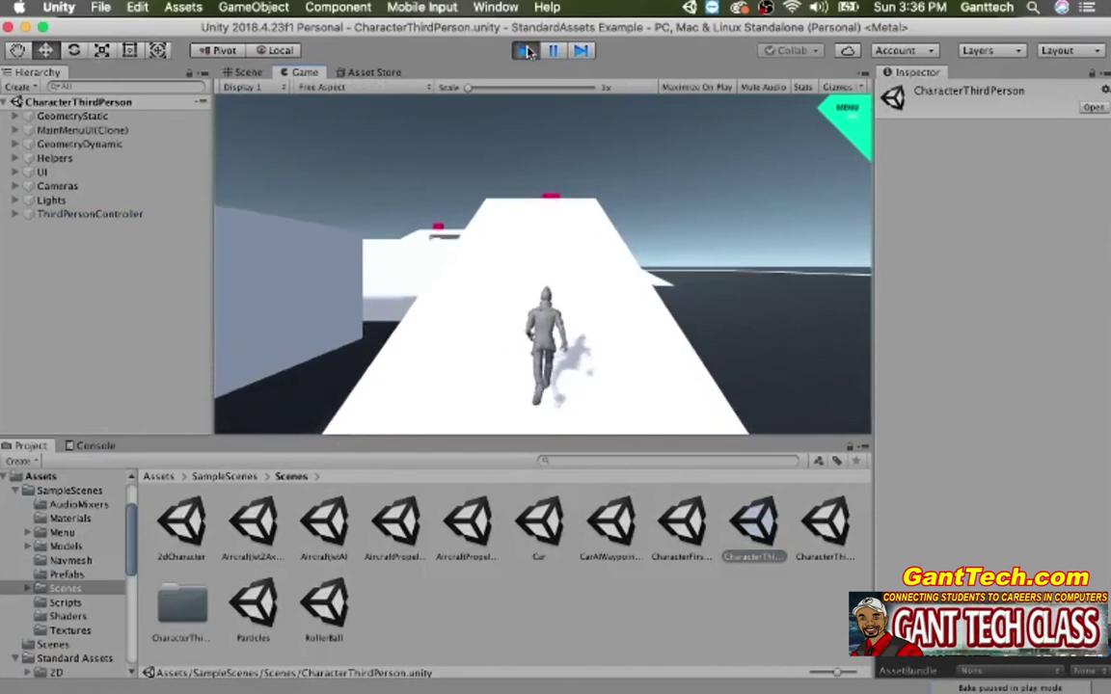
key("w")
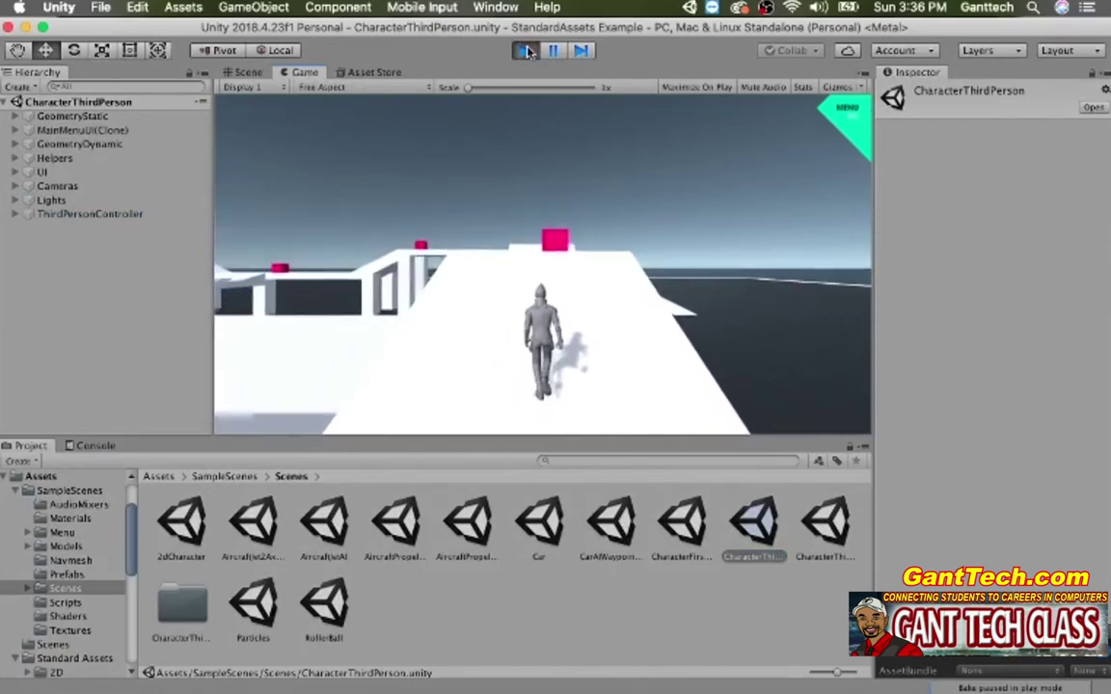
key("w")
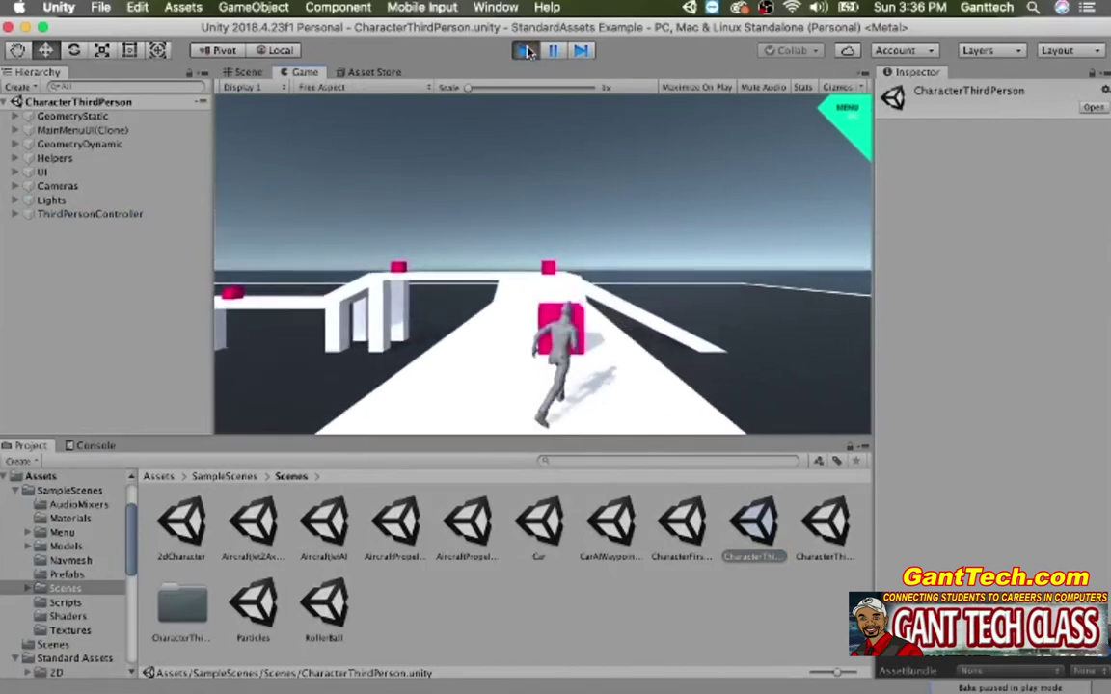
key("w")
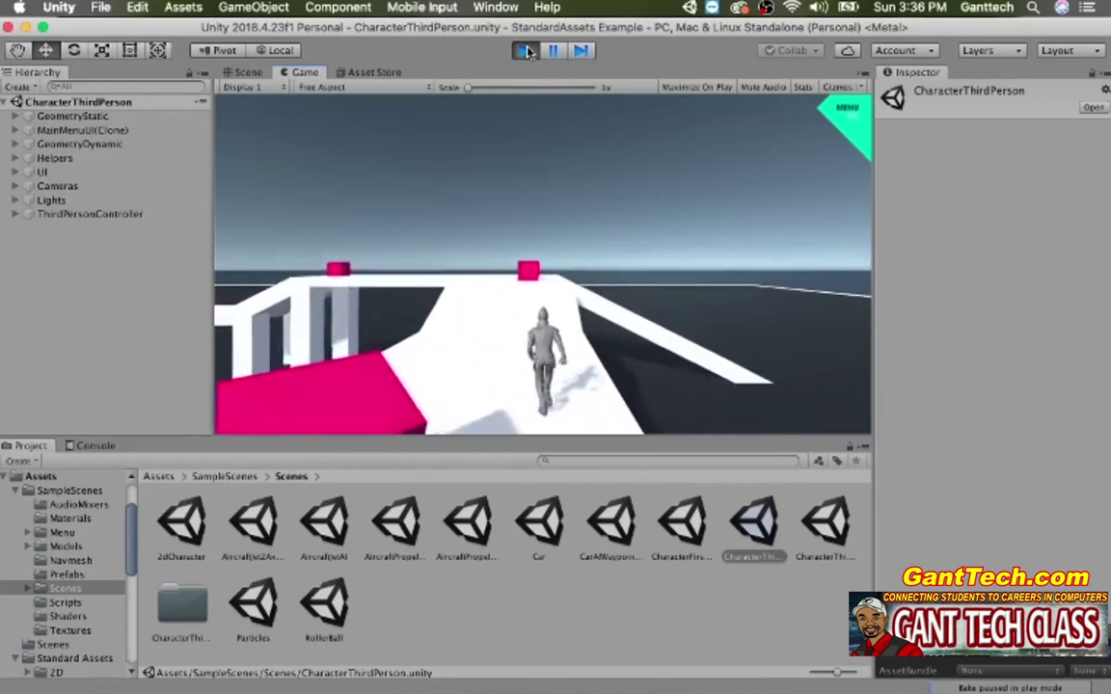
key("w")
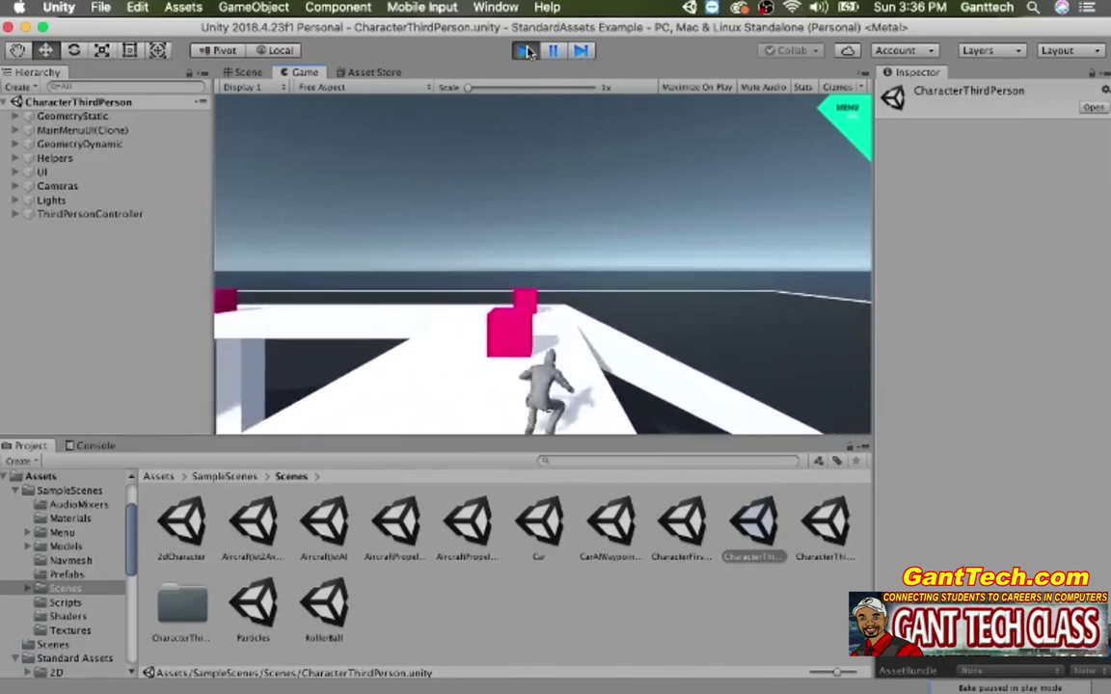
key("w")
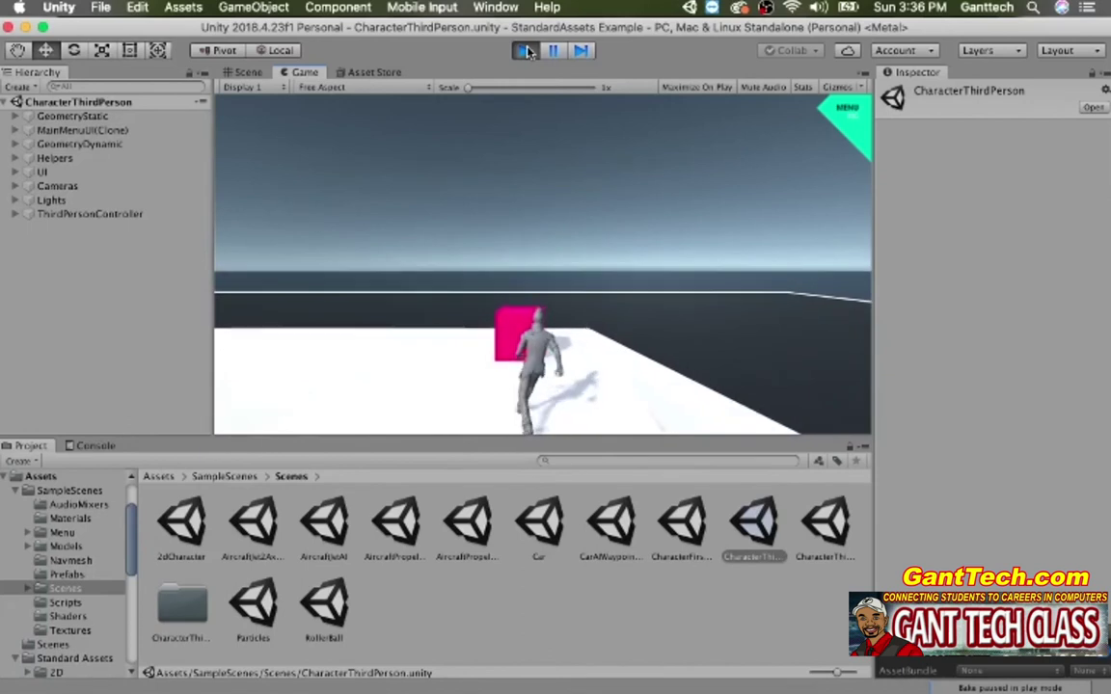
key("w")
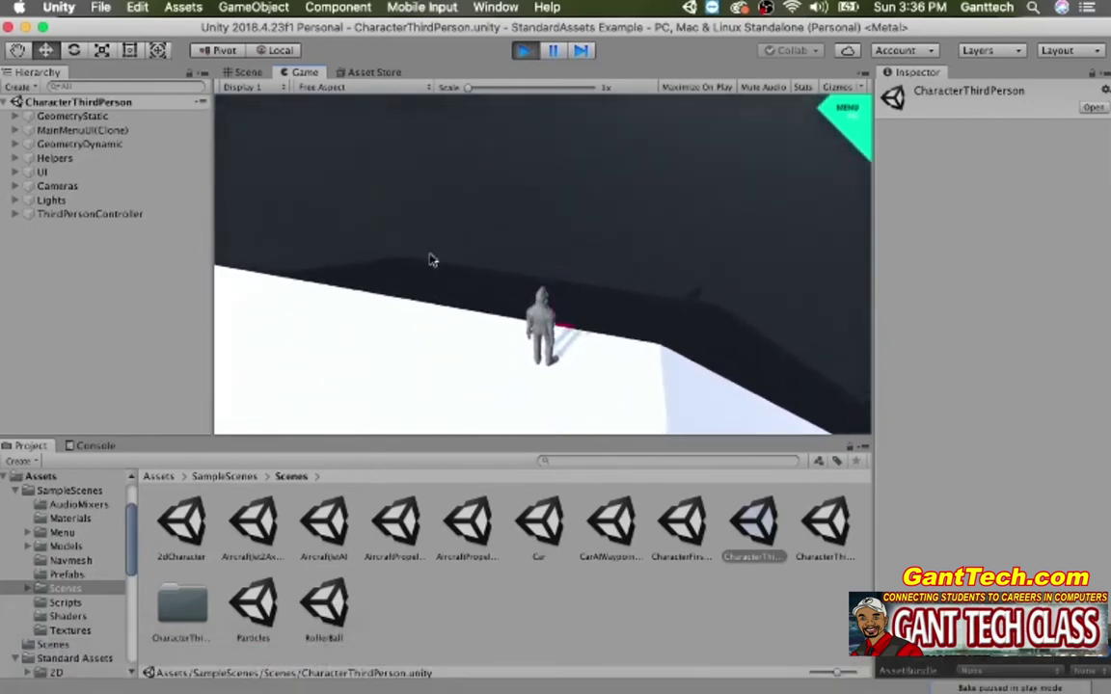
left_click(524, 50)
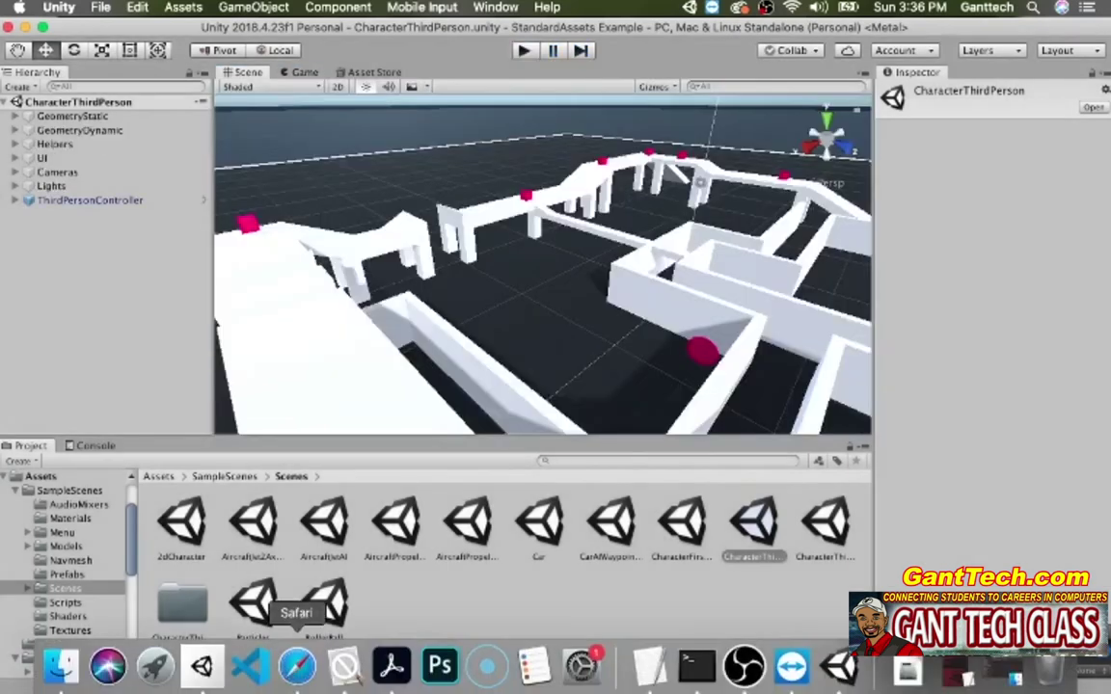
left_click(290, 675)
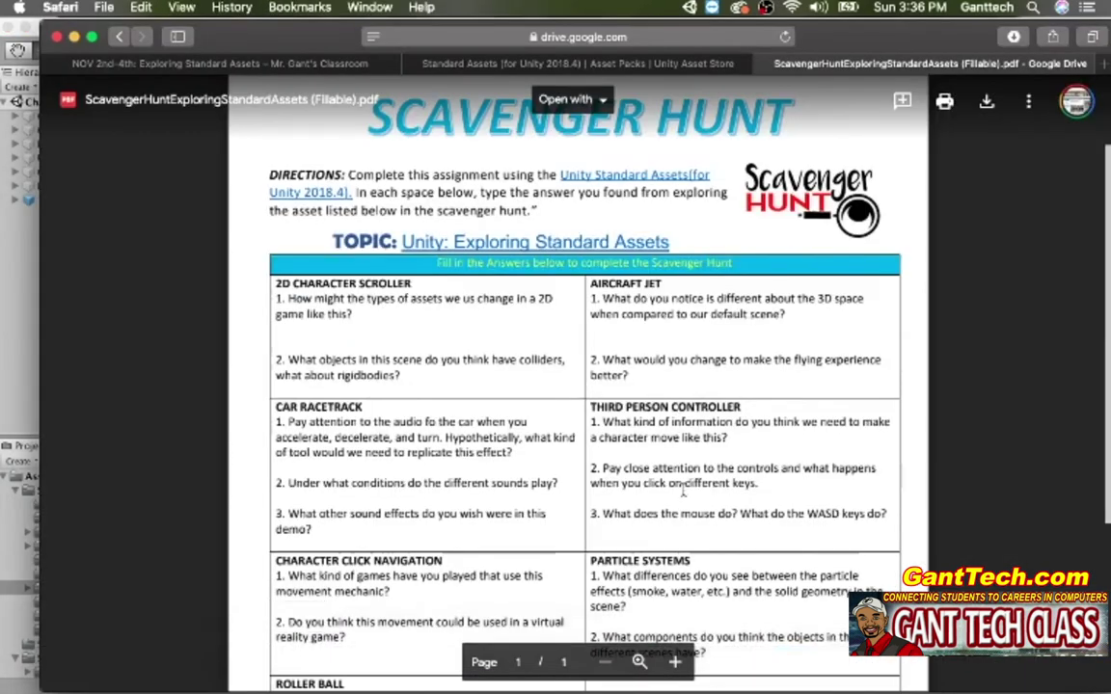
scroll(675, 437, "down", 3)
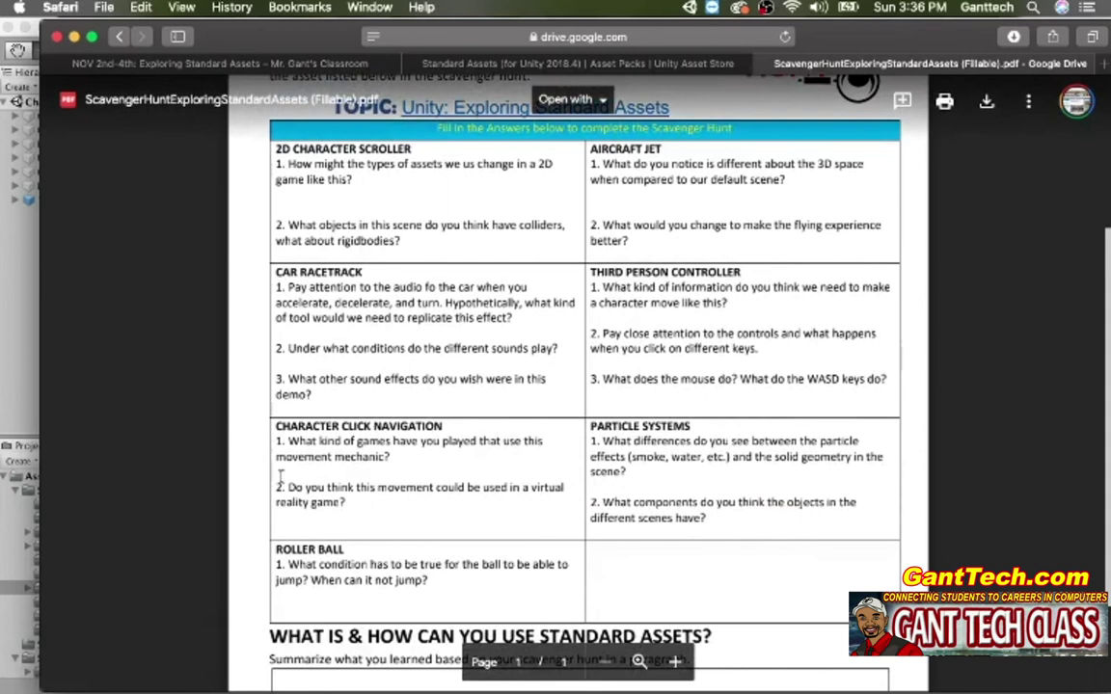
key("super+Tab")
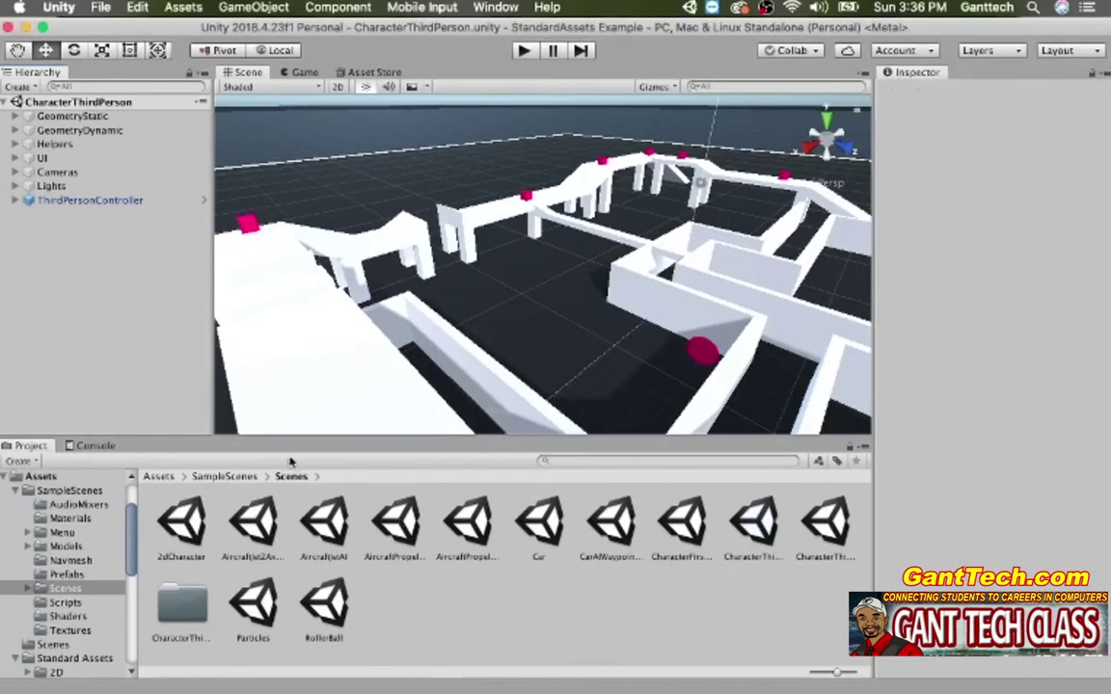
Play the CharacterThirdPersonAI scene, click the ground to set the character's target, stop, and check the PDF
double_click(827, 524)
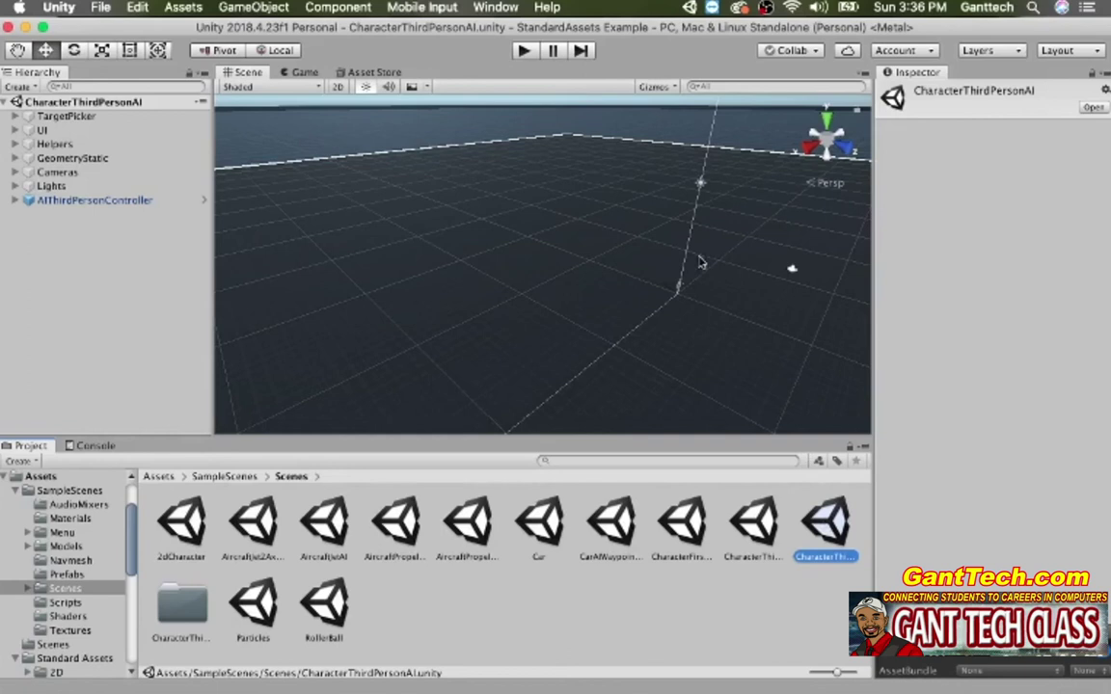
left_click(523, 51)
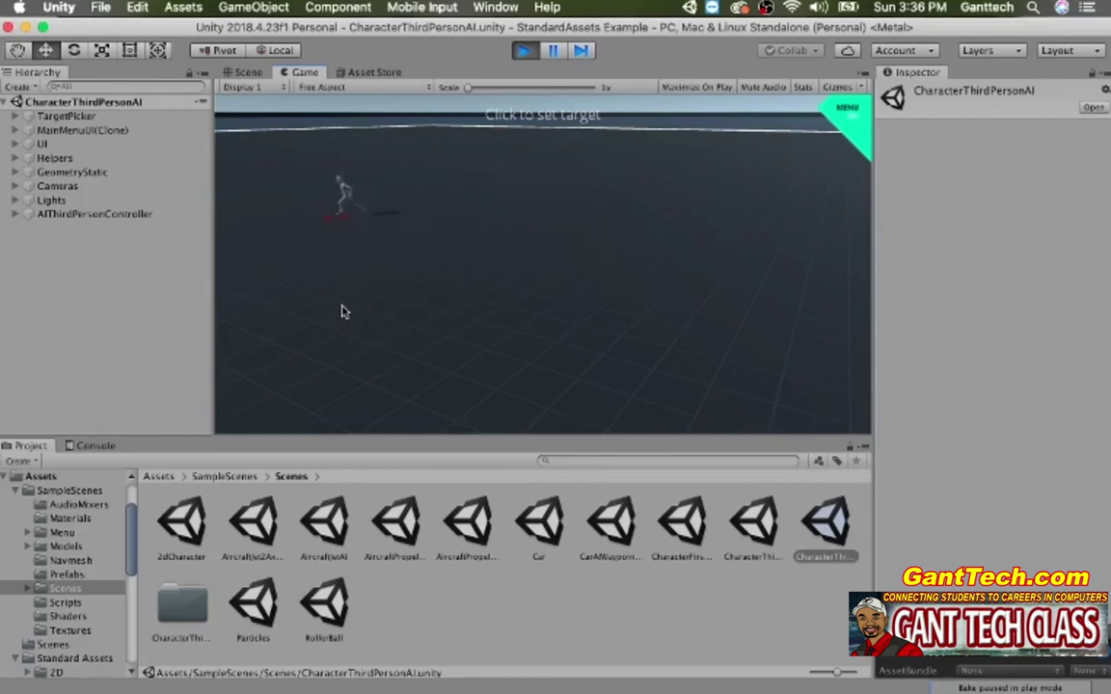
left_click(673, 282)
left_click(522, 51)
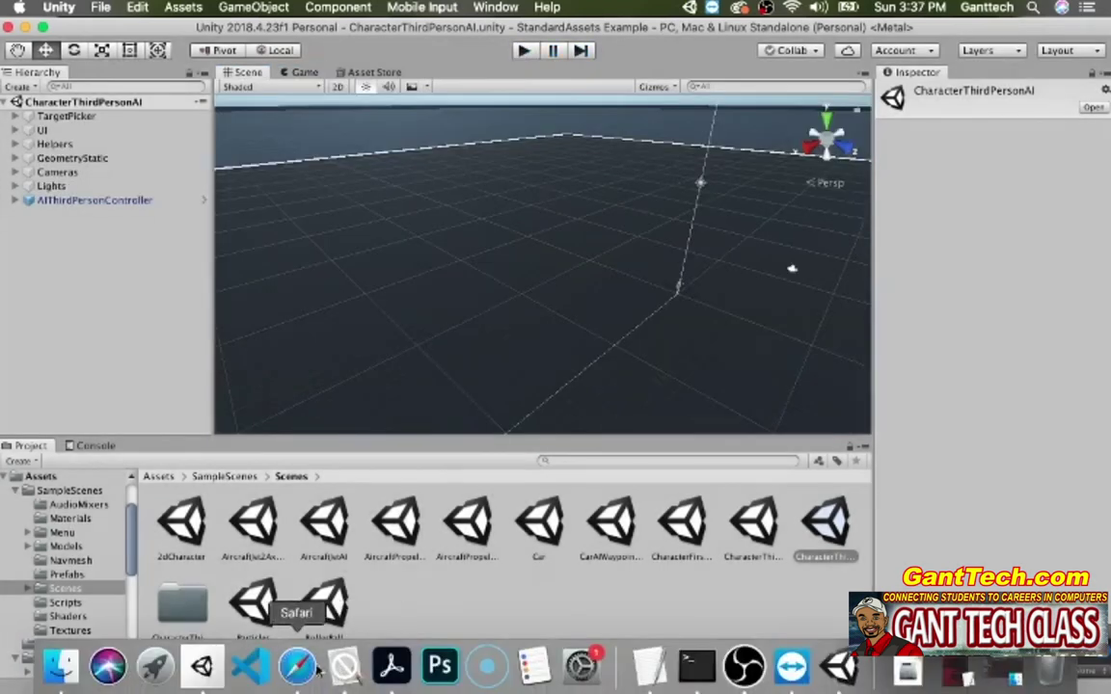
left_click(299, 664)
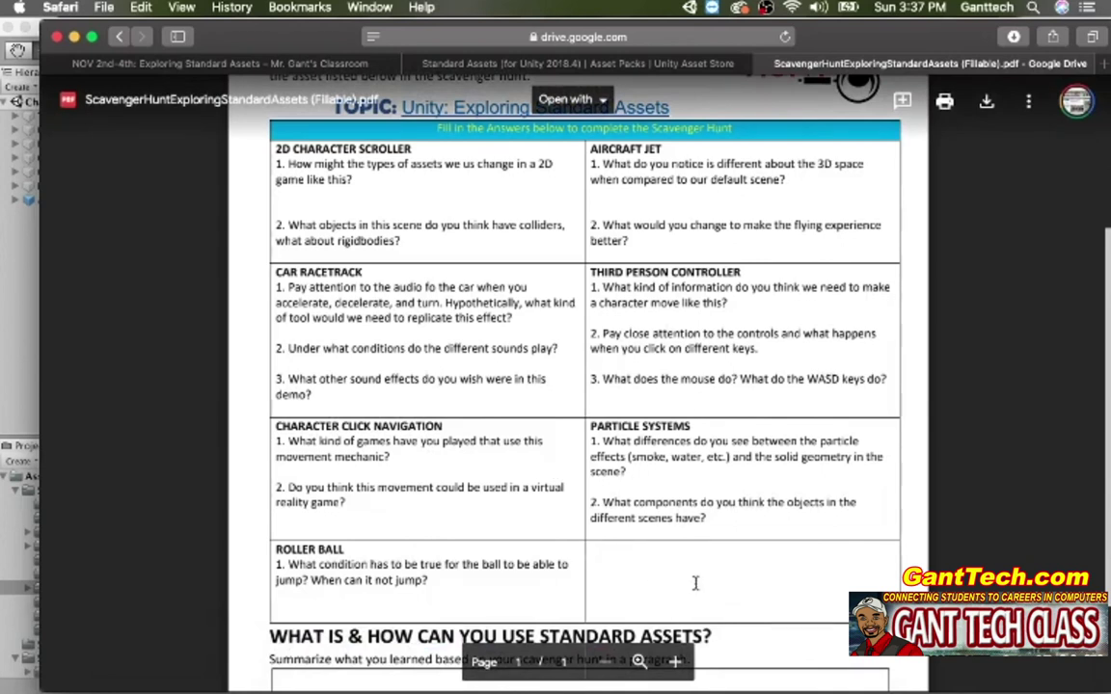
Play the Particles scene, setting off explosions that blow apart the pink walls, then stop
left_click(27, 373)
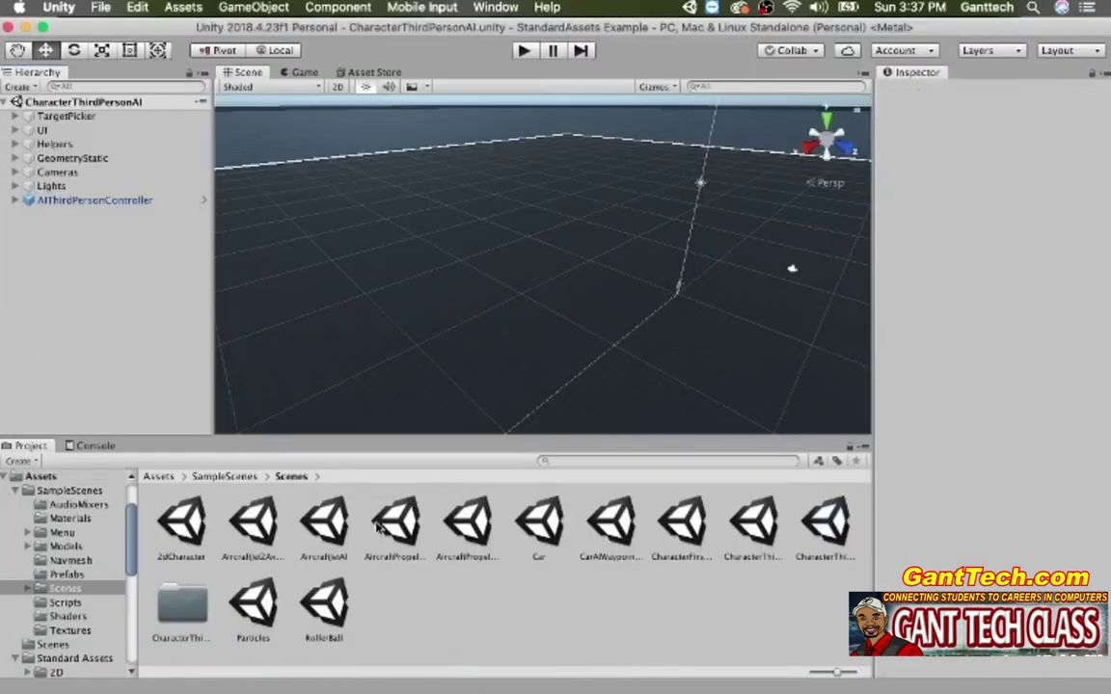
double_click(254, 602)
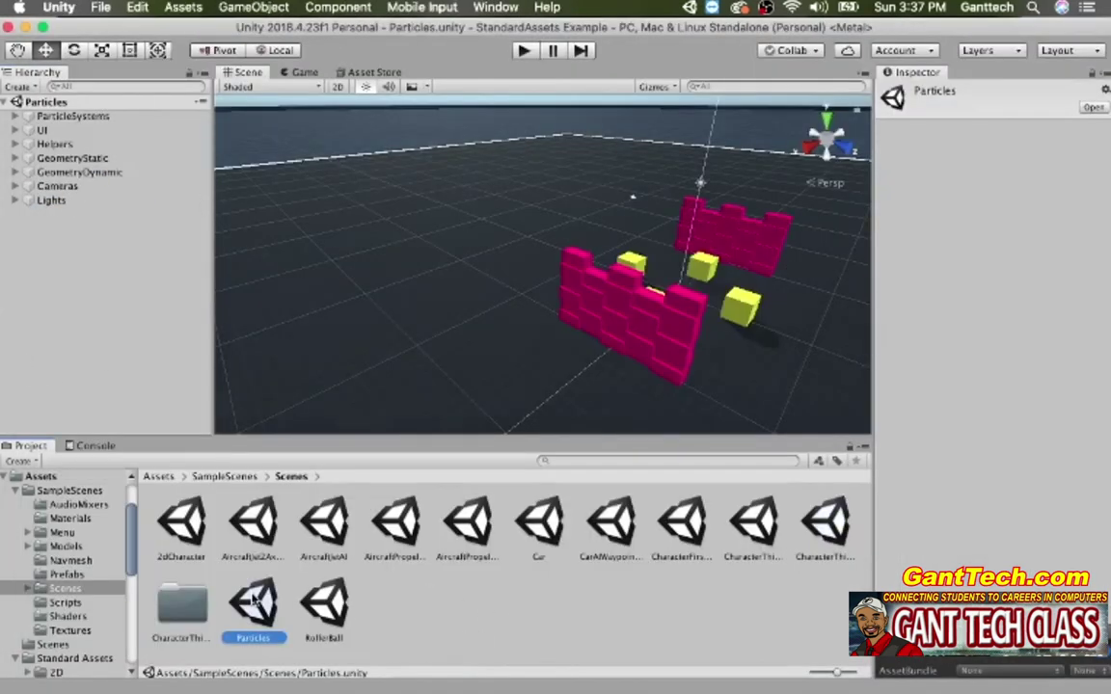
left_click(521, 52)
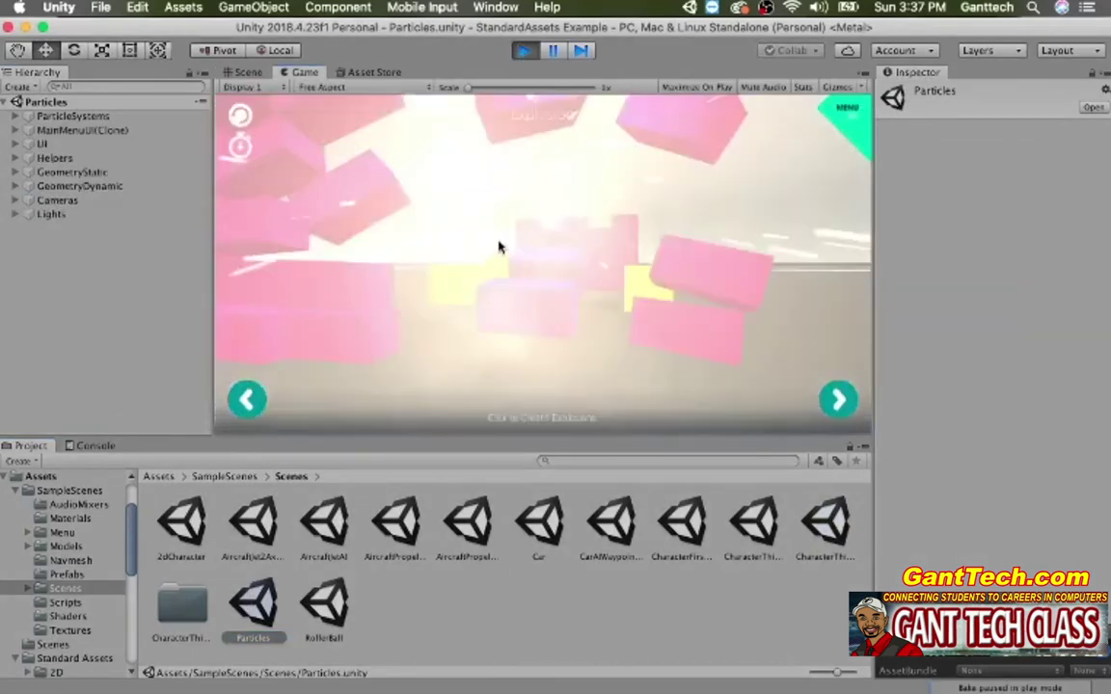
left_click(535, 277)
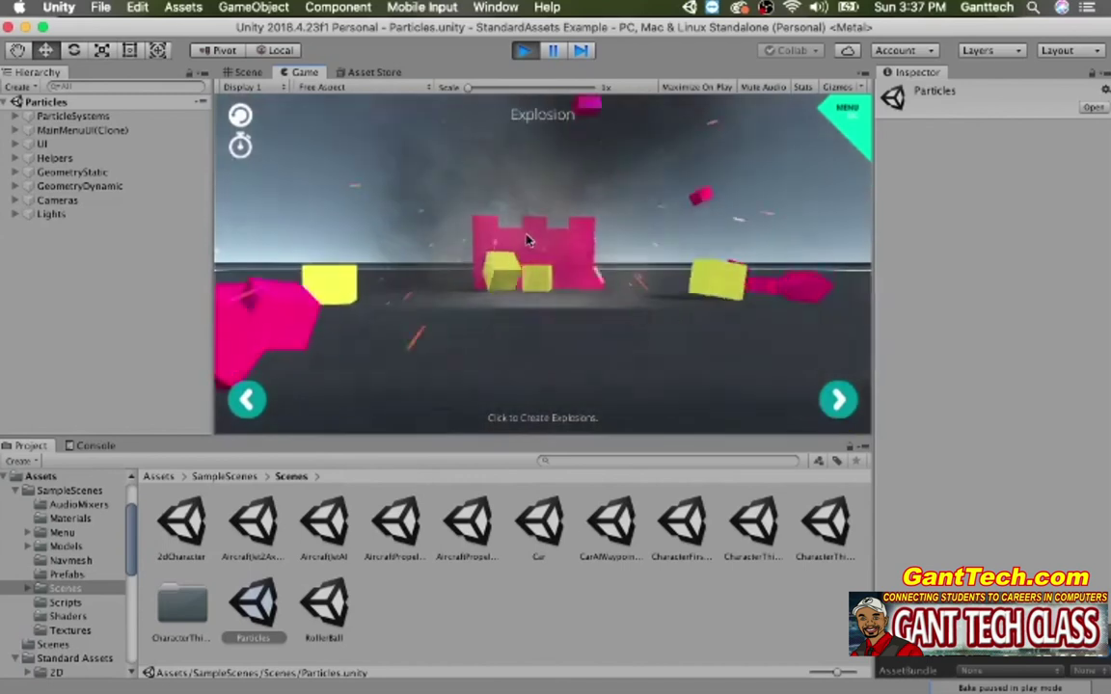
left_click(515, 243)
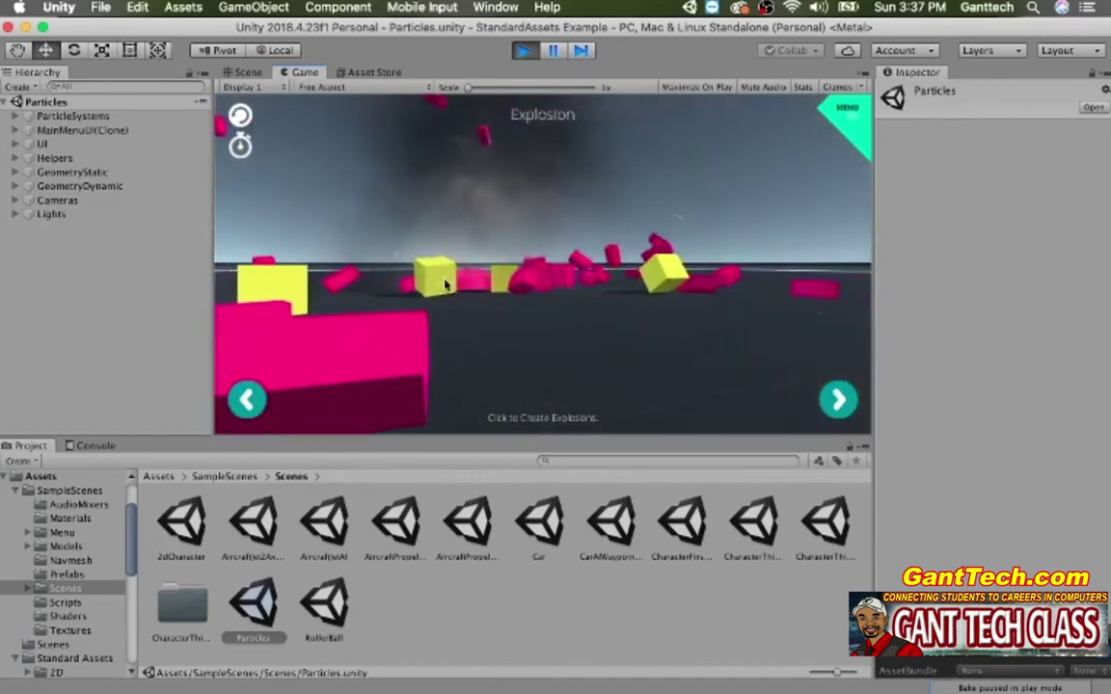
left_click(458, 371)
left_click(540, 381)
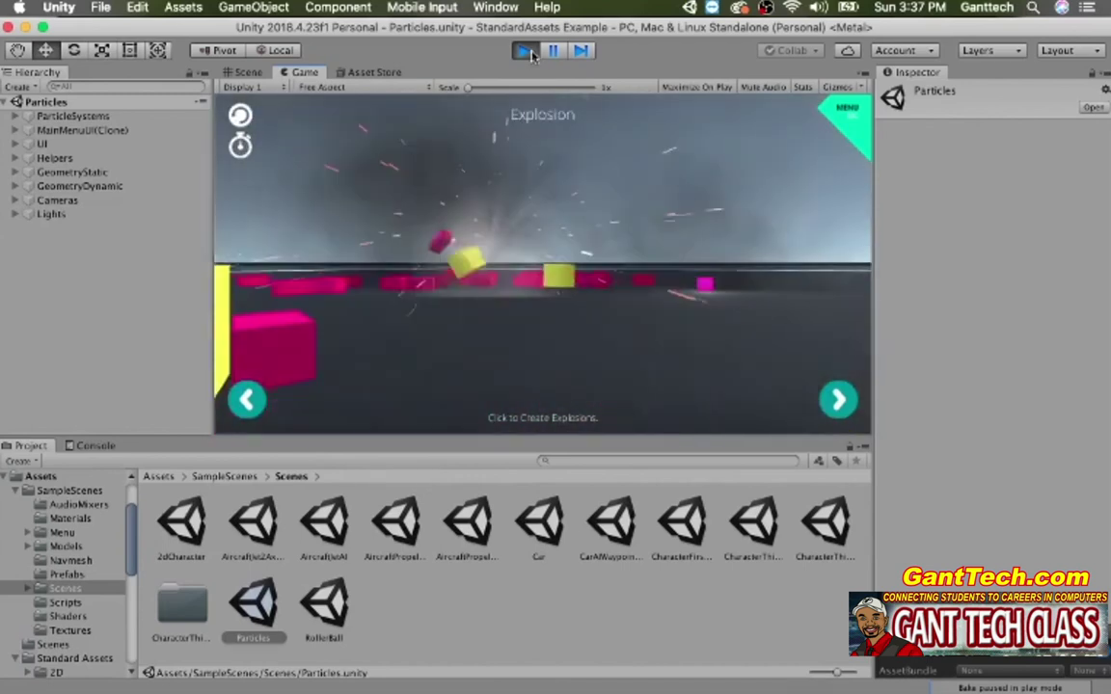
Review the scavenger hunt PDF in Safari, then go back to the Unity editor
key("super+p")
mouse_move(249, 675)
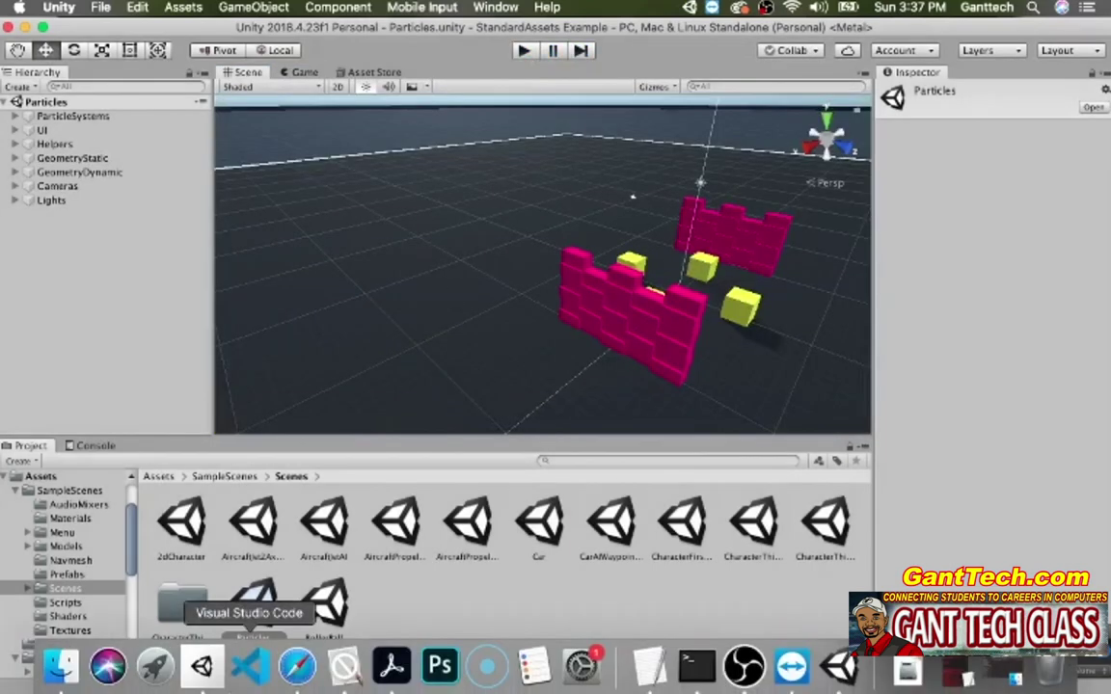
left_click(299, 675)
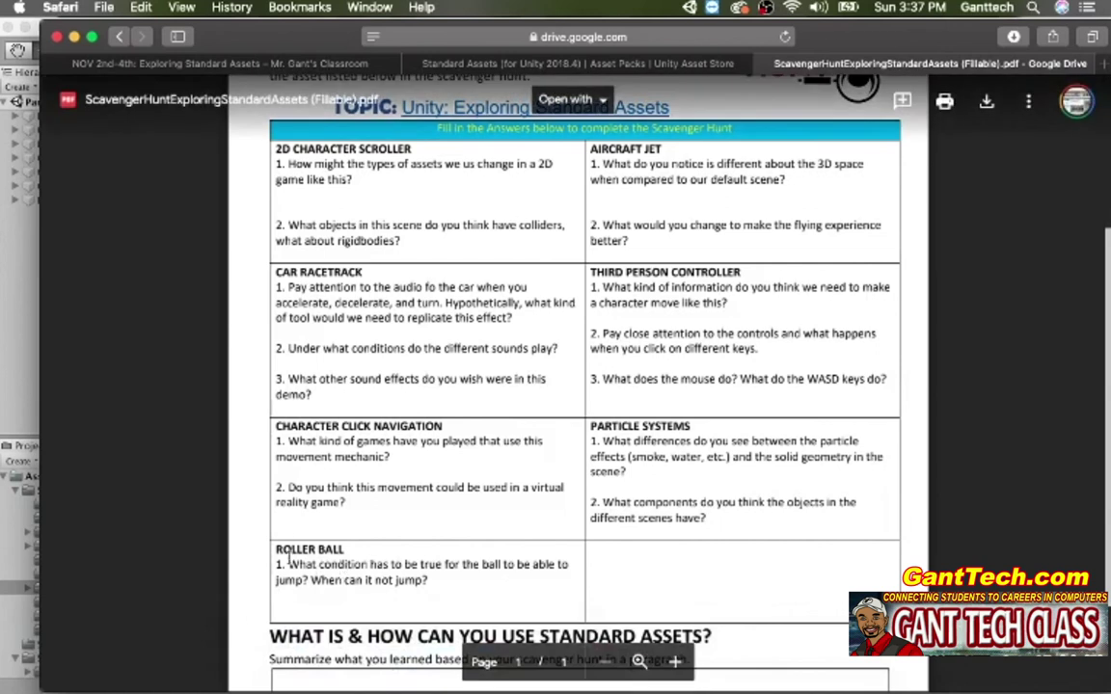
left_click(29, 369)
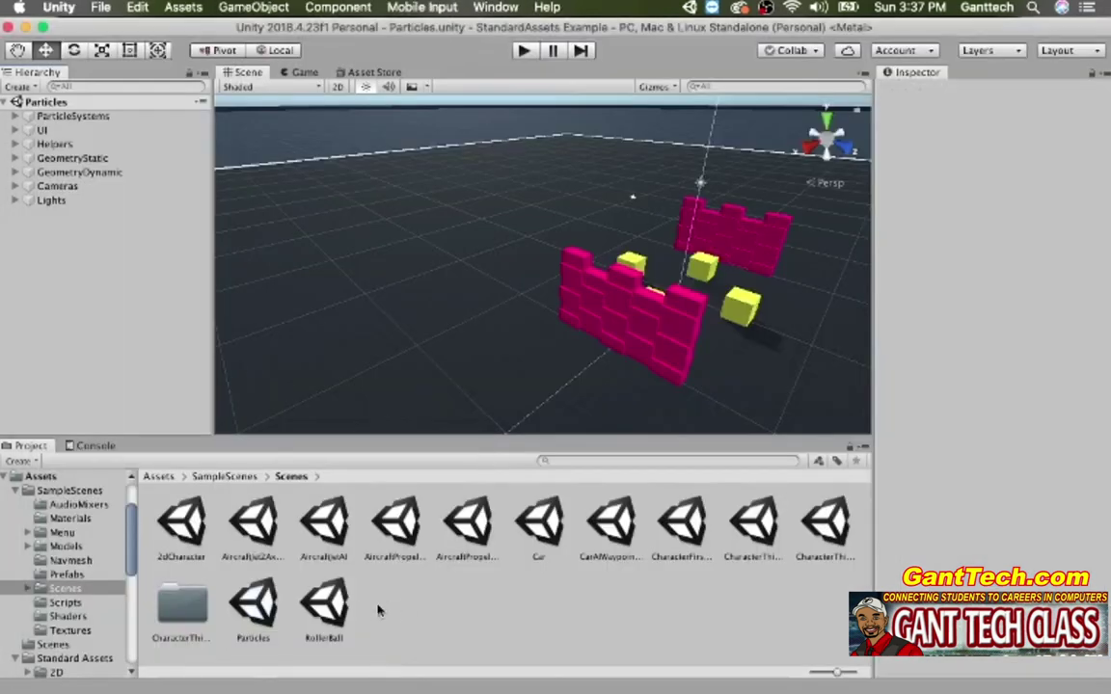
Play the RollerBall scene, roll the ball forward off the white ramp with the Up arrow, then stop
double_click(336, 602)
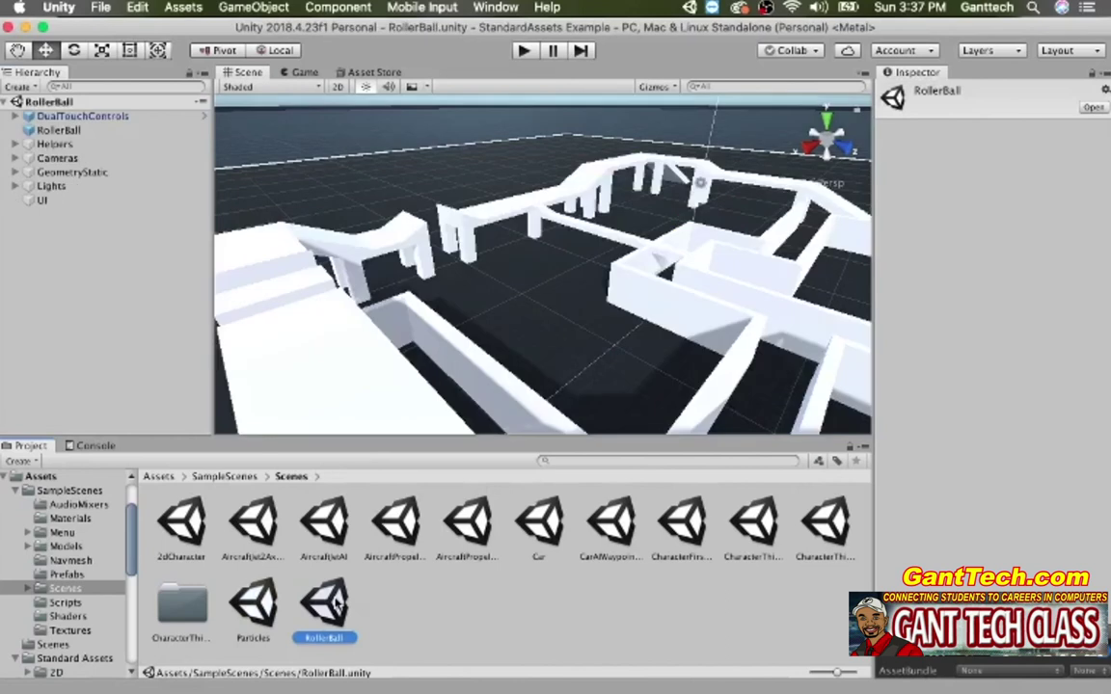
left_click(524, 51)
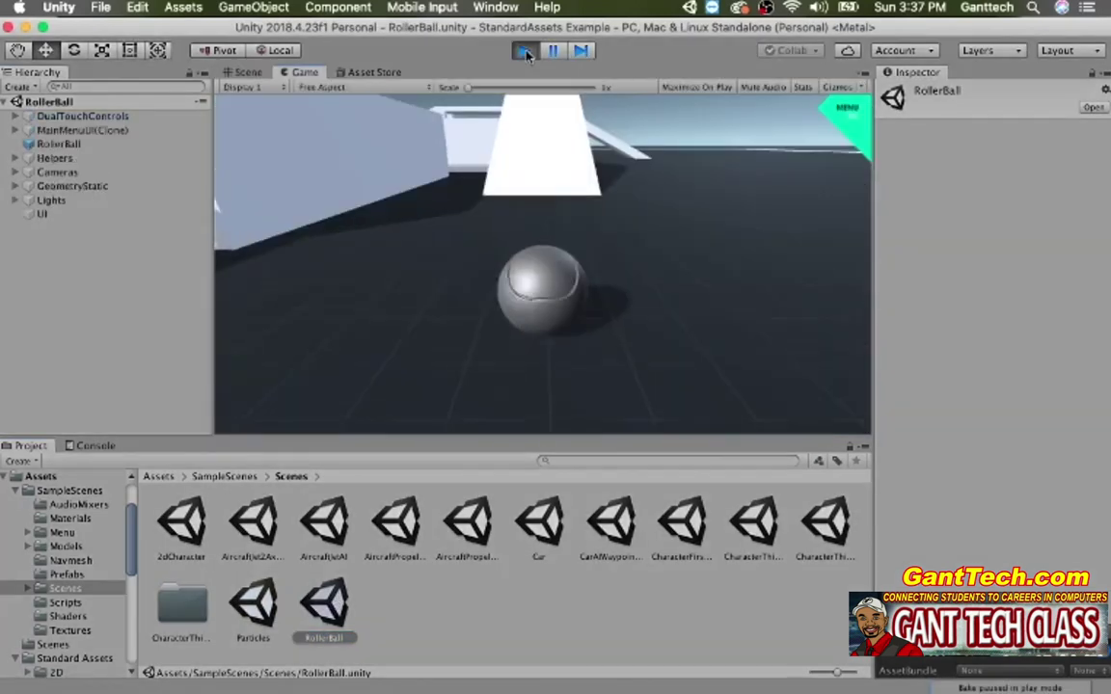
key("Up")
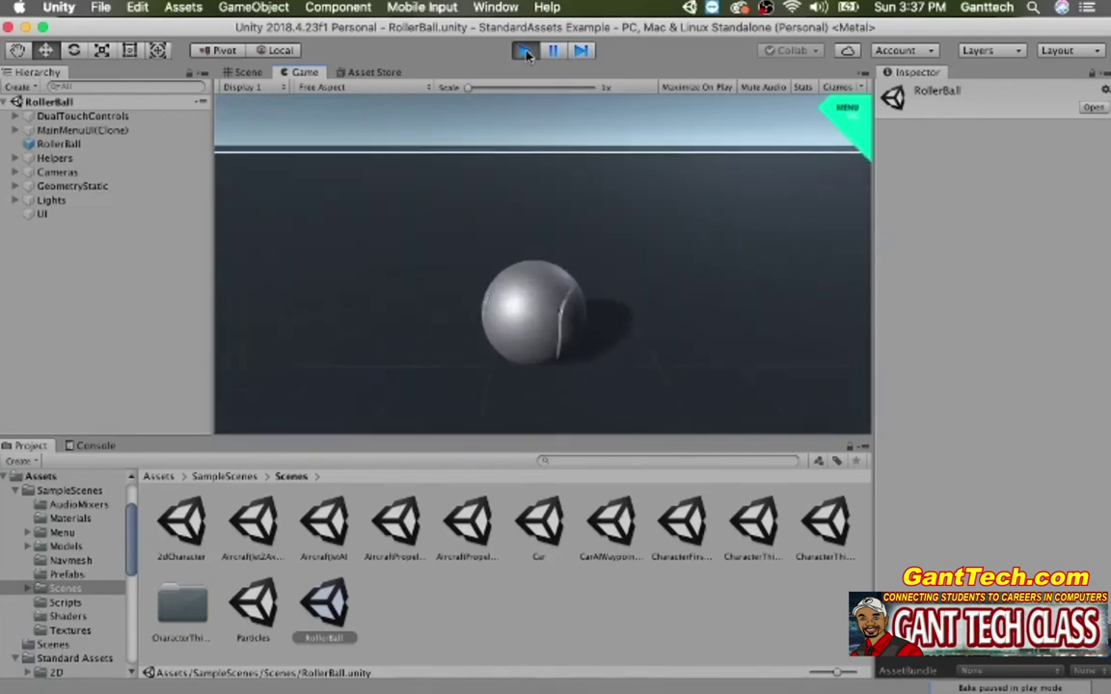
left_click(524, 50)
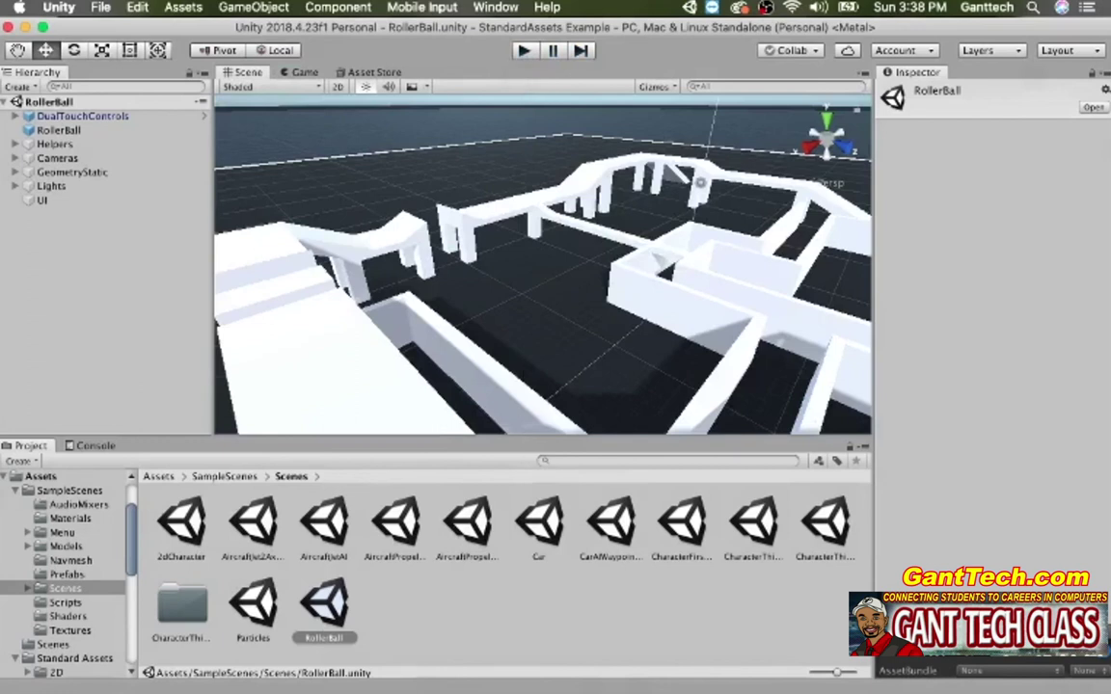
Show the Scavenger Hunt PDF in Safari at the Roller Ball question
mouse_move(345, 671)
left_click(298, 667)
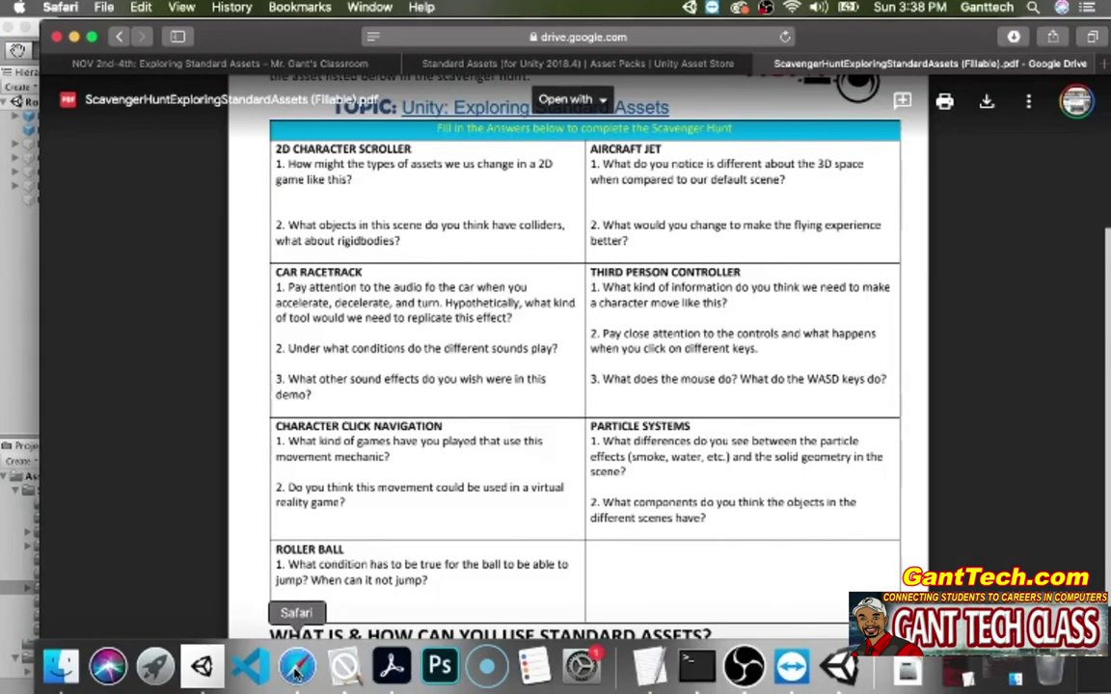